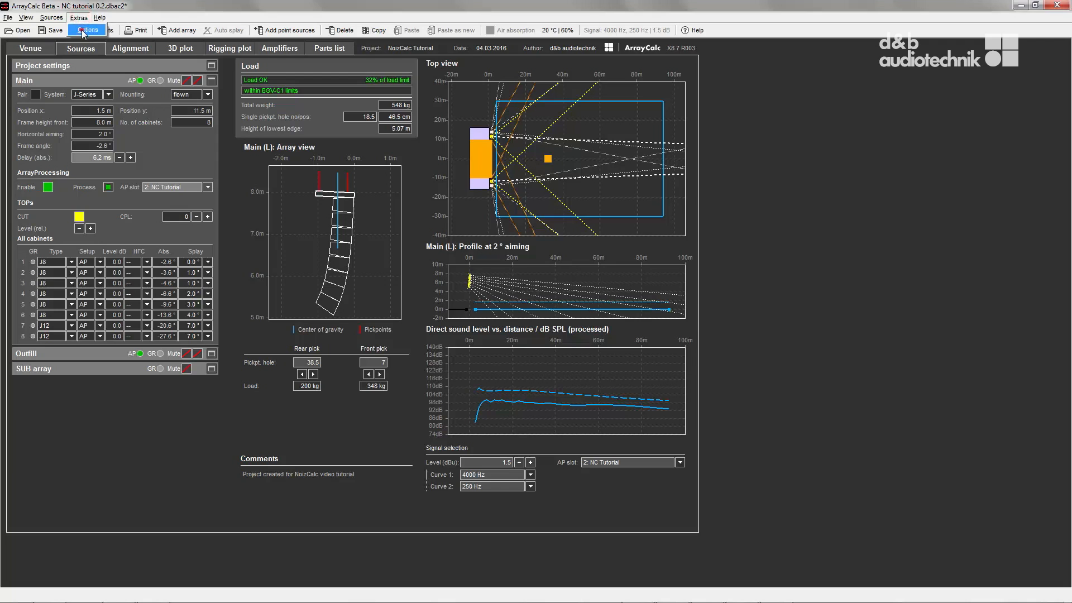
Enable the NoizCalc reference point in the program options.
{"action": "left_click", "coordinate": [656, 226]}
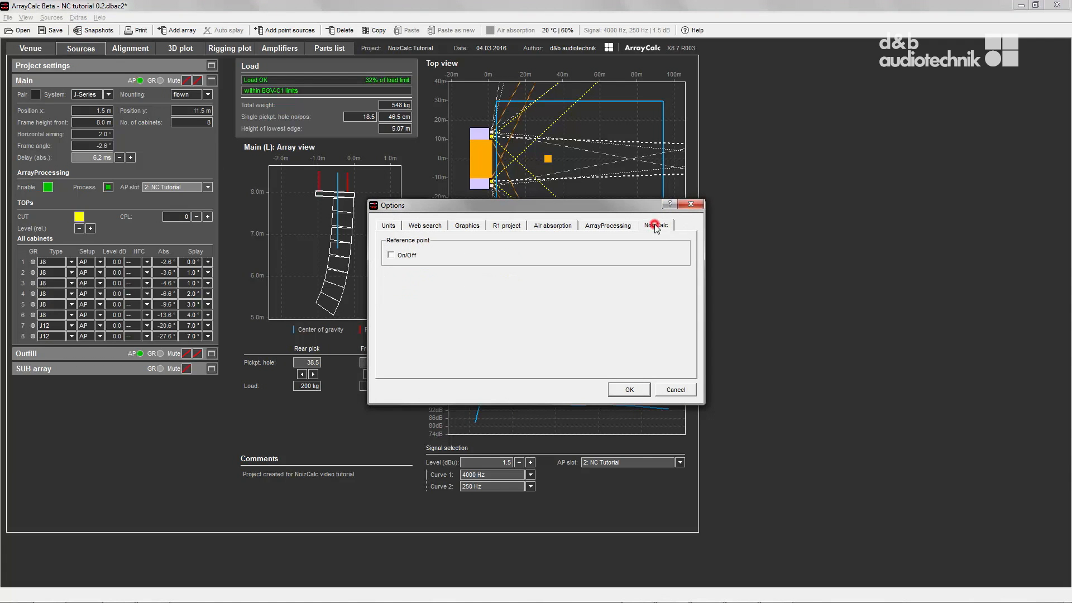
{"action": "left_click", "coordinate": [389, 256]}
{"action": "left_click", "coordinate": [629, 390]}
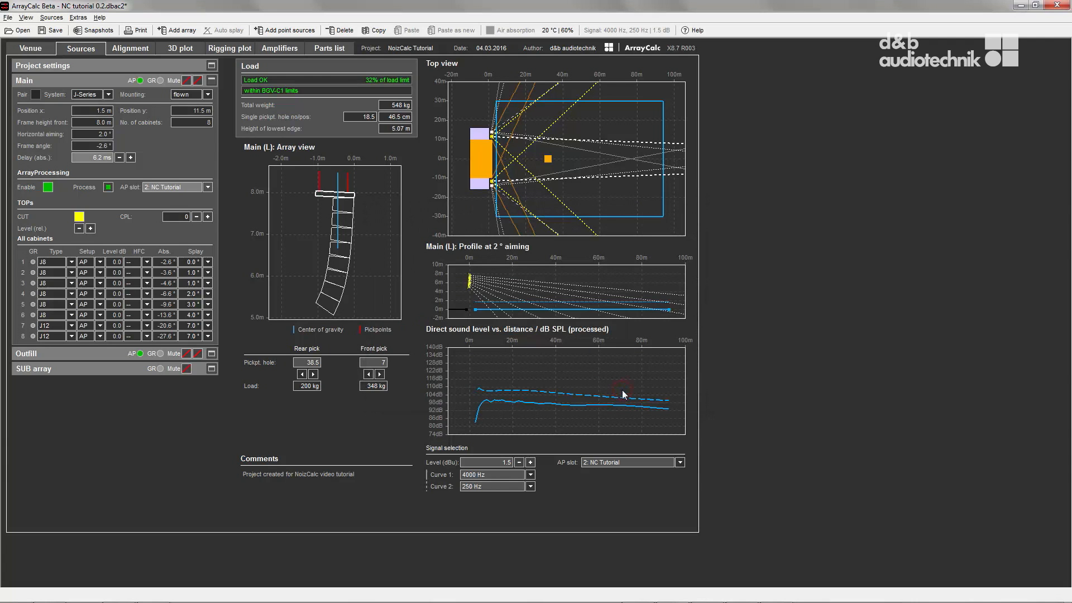
Try shifting the NoizCalc reference point in the 3D plot along x and to y = 10 m, and return y to 0.
{"action": "left_click", "coordinate": [176, 49]}
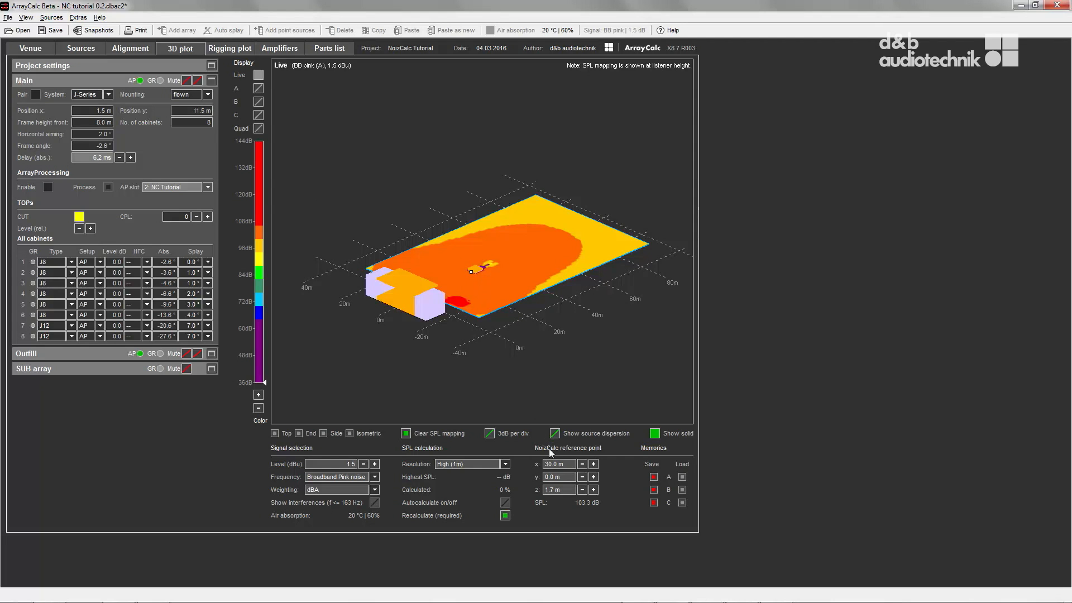
{"action": "left_click", "coordinate": [594, 464]}
{"action": "left_click", "coordinate": [582, 464]}
{"action": "double_click", "coordinate": [570, 476]}
{"action": "type", "text": "10"}
{"action": "left_click_drag", "start_coordinate": [575, 476], "coordinate": [536, 477]}
{"action": "type", "text": "0"}
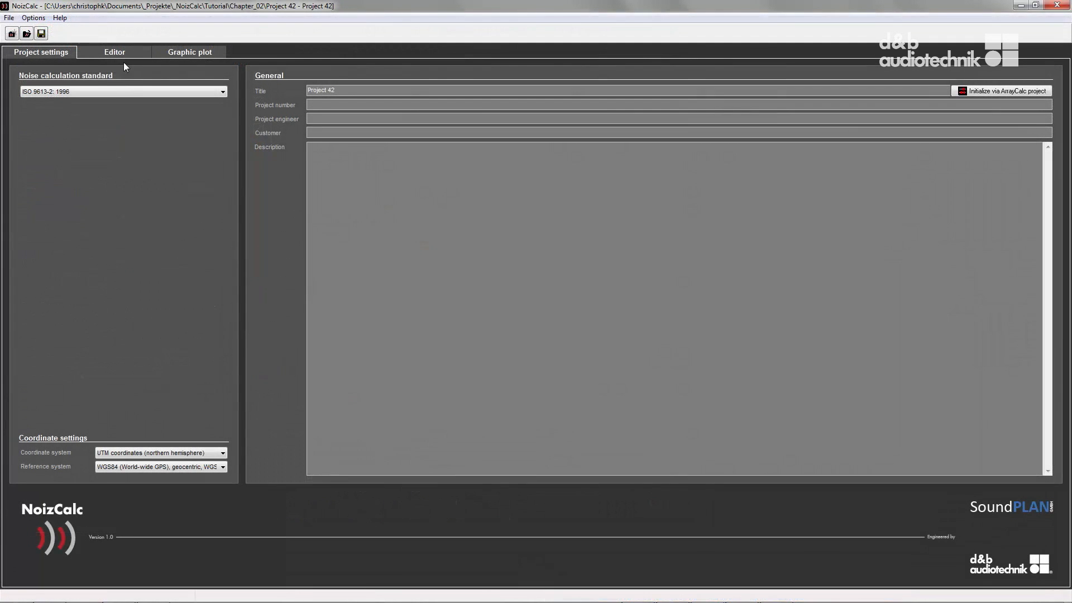
In NoizCalc, choose ISO 9613-2: 1996 as the calculation standard, with UTM coordinates (northern hemisphere) and the WGS84 reference system.
{"action": "left_click", "coordinate": [102, 90]}
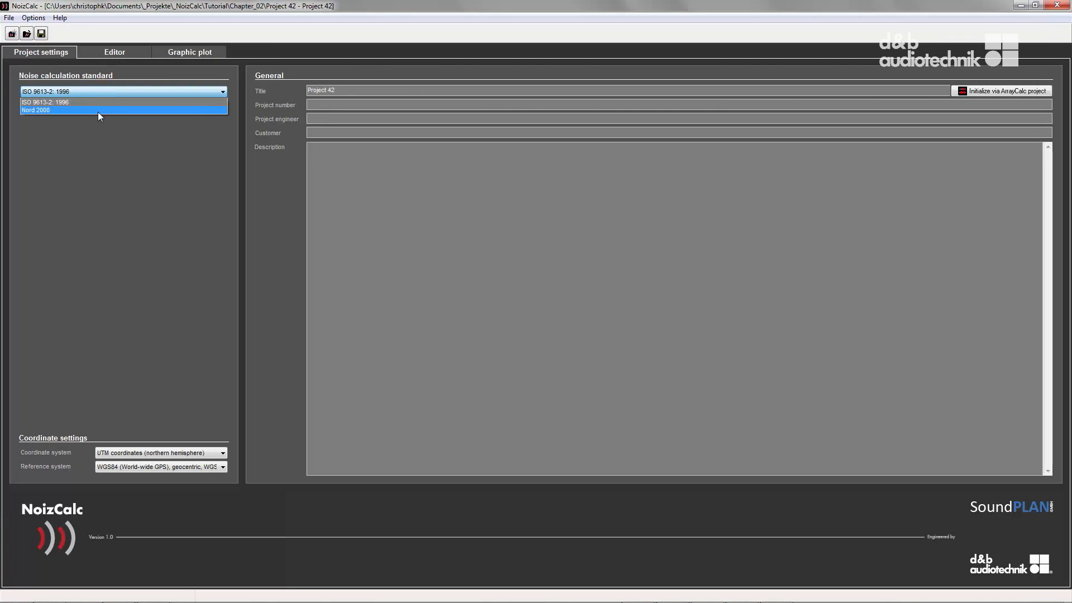
{"action": "left_click", "coordinate": [98, 103]}
{"action": "left_click", "coordinate": [150, 457]}
{"action": "left_click", "coordinate": [153, 471]}
{"action": "left_click", "coordinate": [155, 472]}
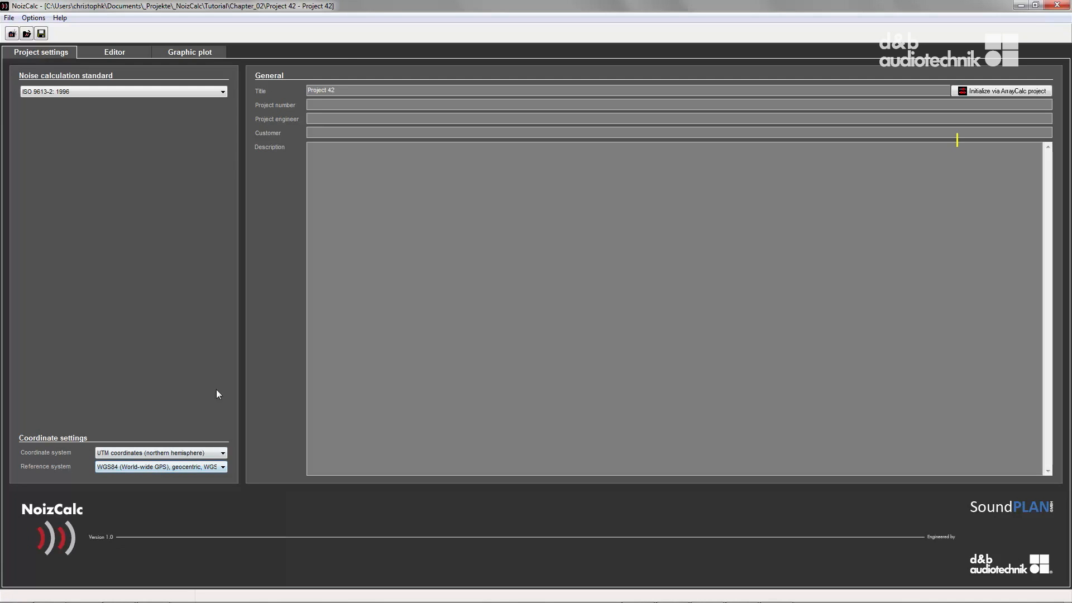
Initialize the project's general data from the ArrayCalc file NC tutorial 0.2.dbac2 in the Chapter_02 folder.
{"action": "left_click", "coordinate": [993, 91]}
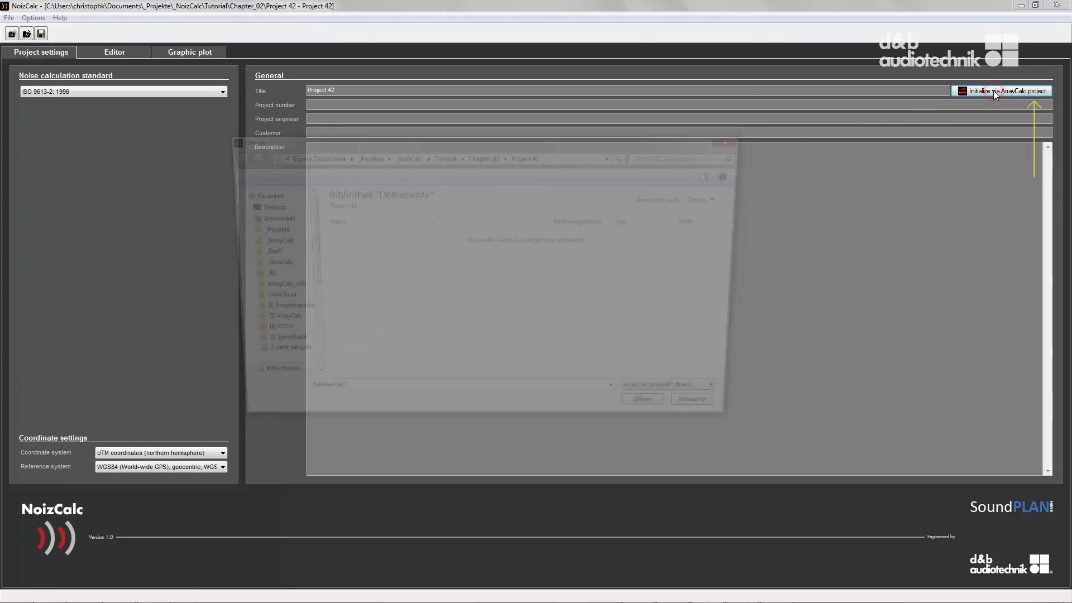
{"action": "left_click", "coordinate": [479, 155]}
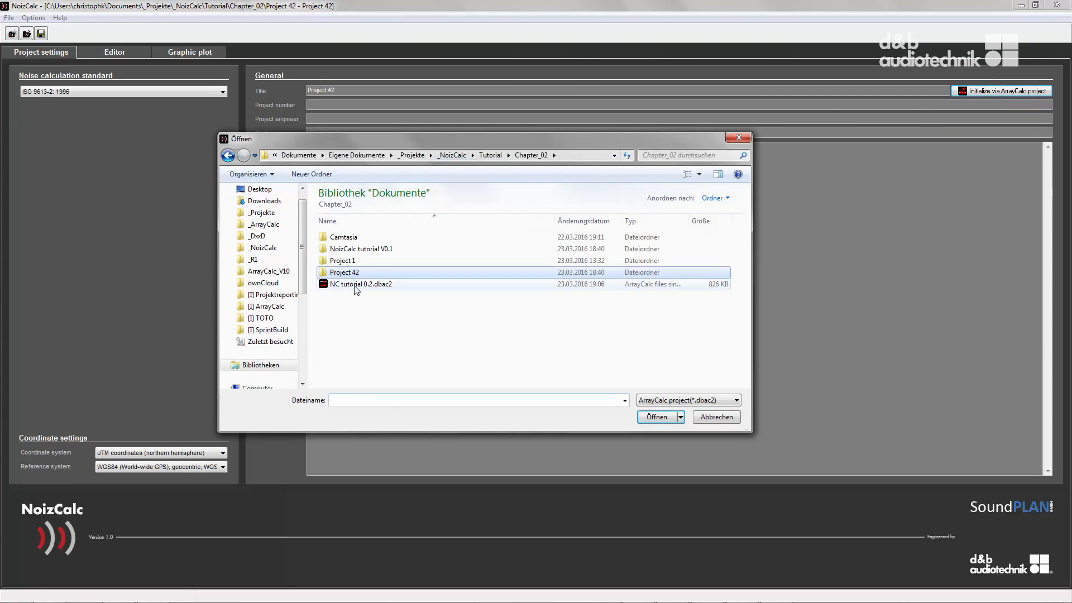
{"action": "double_click", "coordinate": [349, 286]}
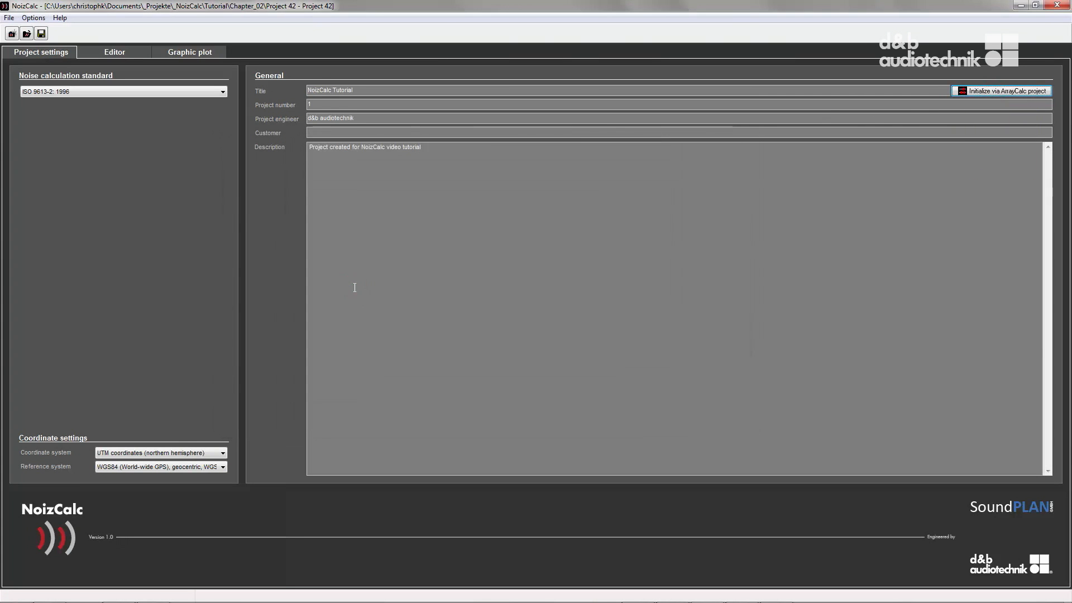
Start Google Earth from the NoizCalc editor and enable Show terrain in the Google Earth options.
{"action": "left_click", "coordinate": [136, 53]}
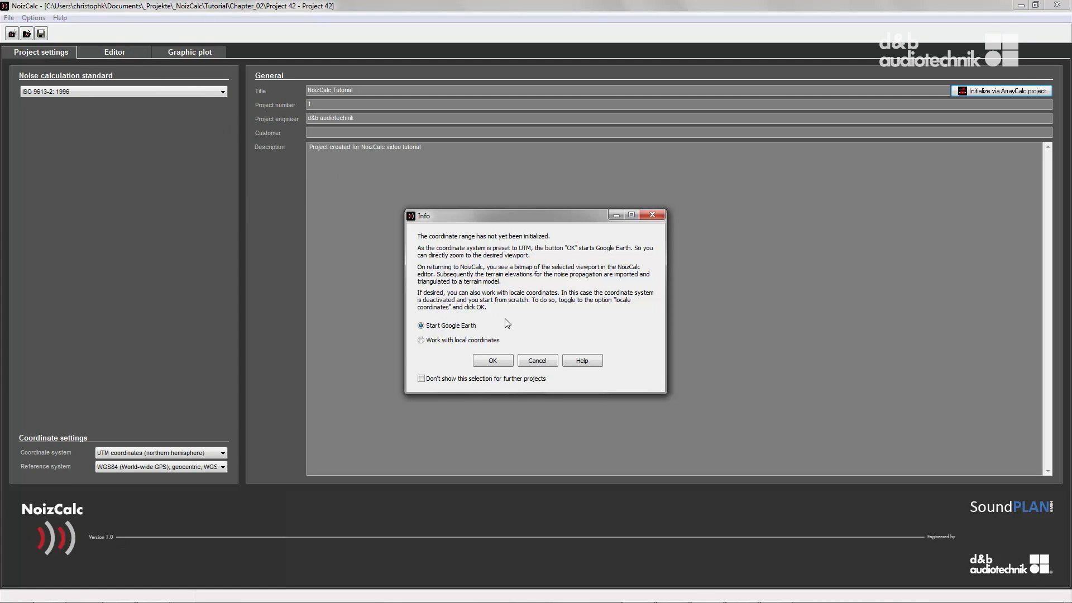
{"action": "left_click", "coordinate": [493, 361]}
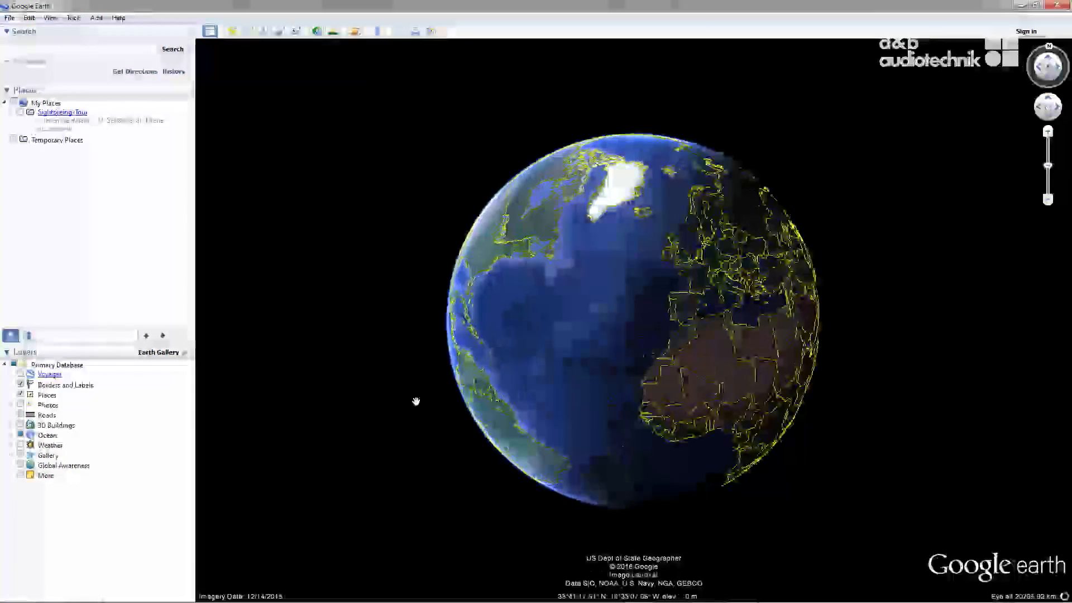
{"action": "left_click", "coordinate": [74, 17]}
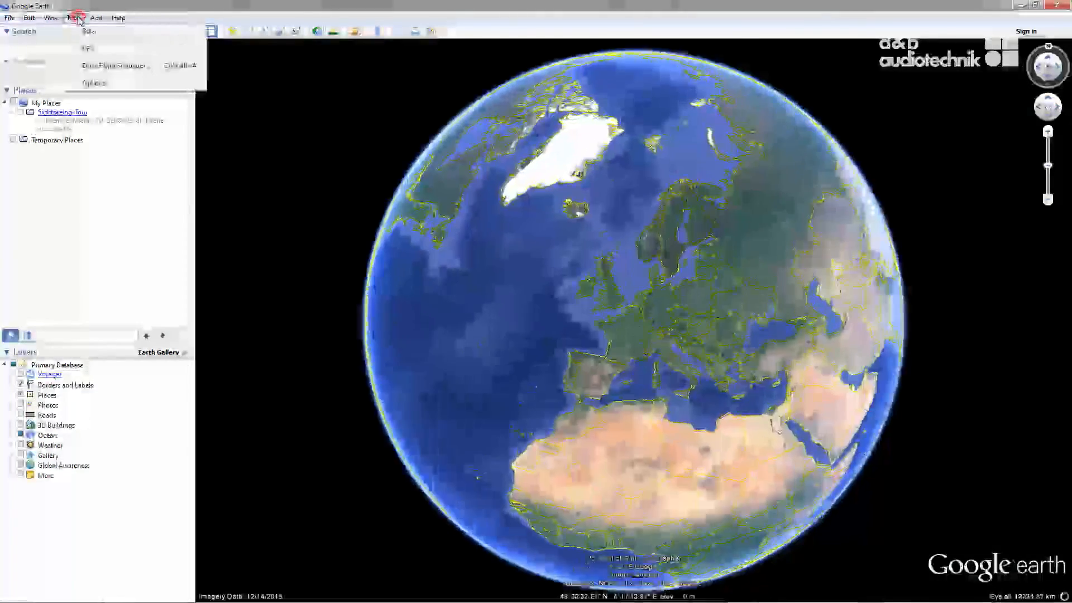
{"action": "left_click", "coordinate": [89, 82]}
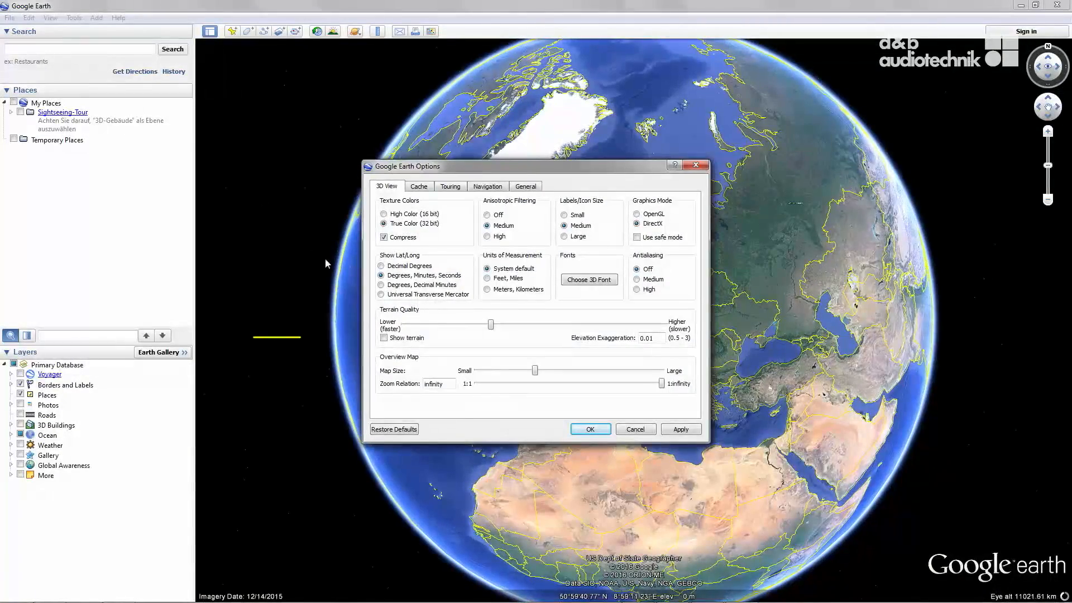
{"action": "left_click", "coordinate": [384, 338]}
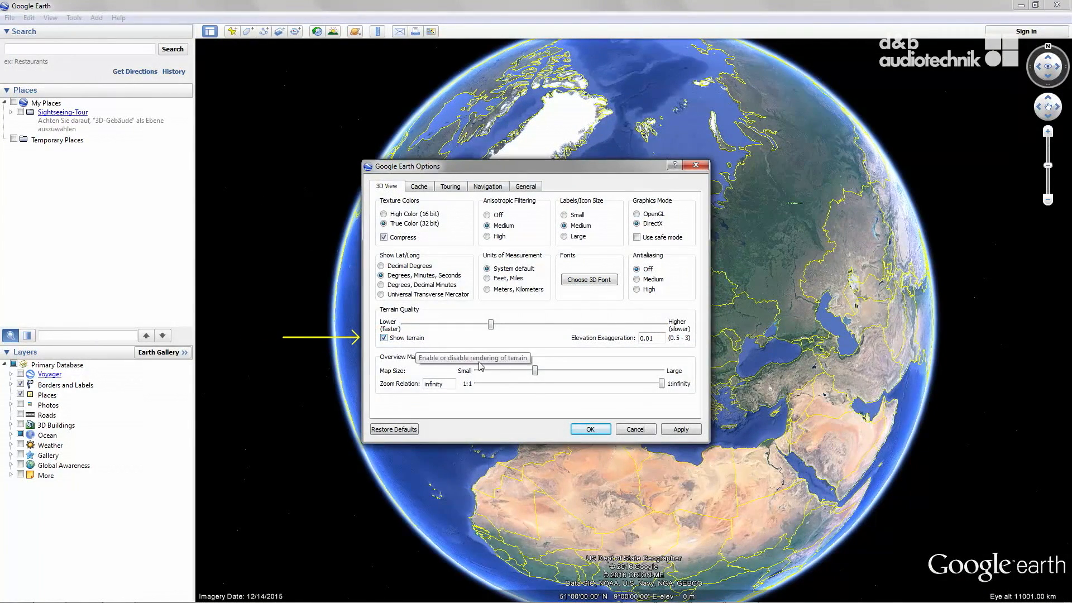
{"action": "left_click", "coordinate": [583, 430]}
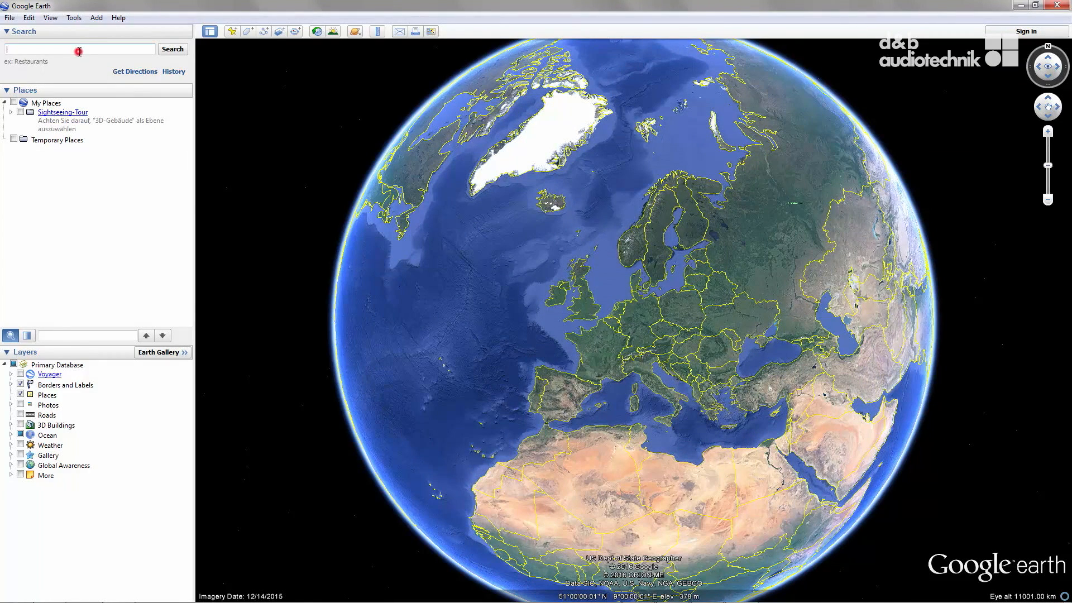
Search Google Earth for Backnang, frame the site around the sports field, and return to NoizCalc to import that view.
{"action": "type", "text": "Backnang"}
{"action": "key", "text": "Return"}
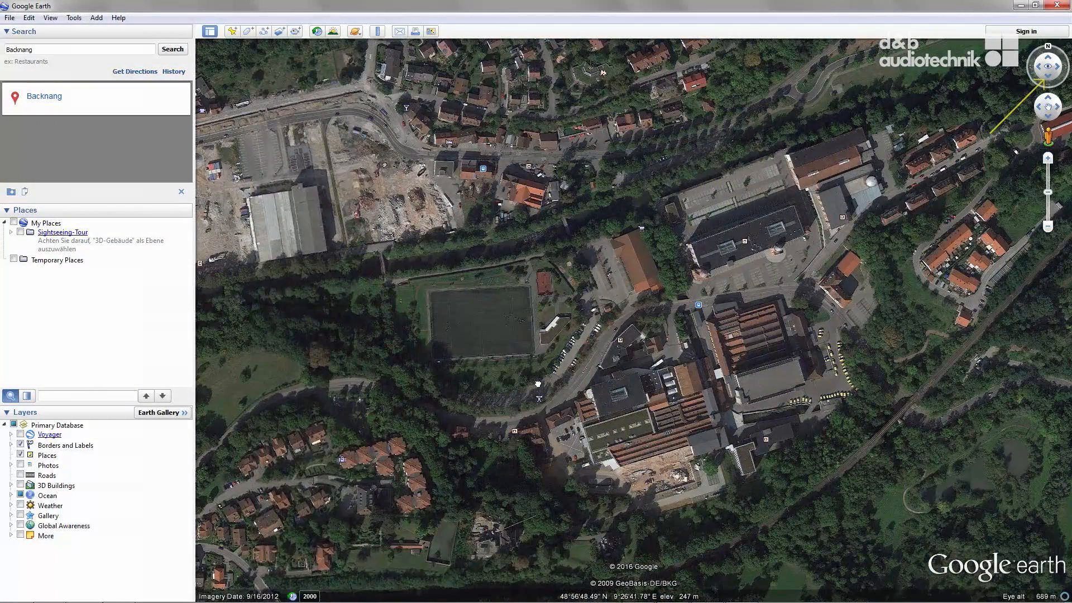
{"action": "mouse_move", "coordinate": [636, 599]}
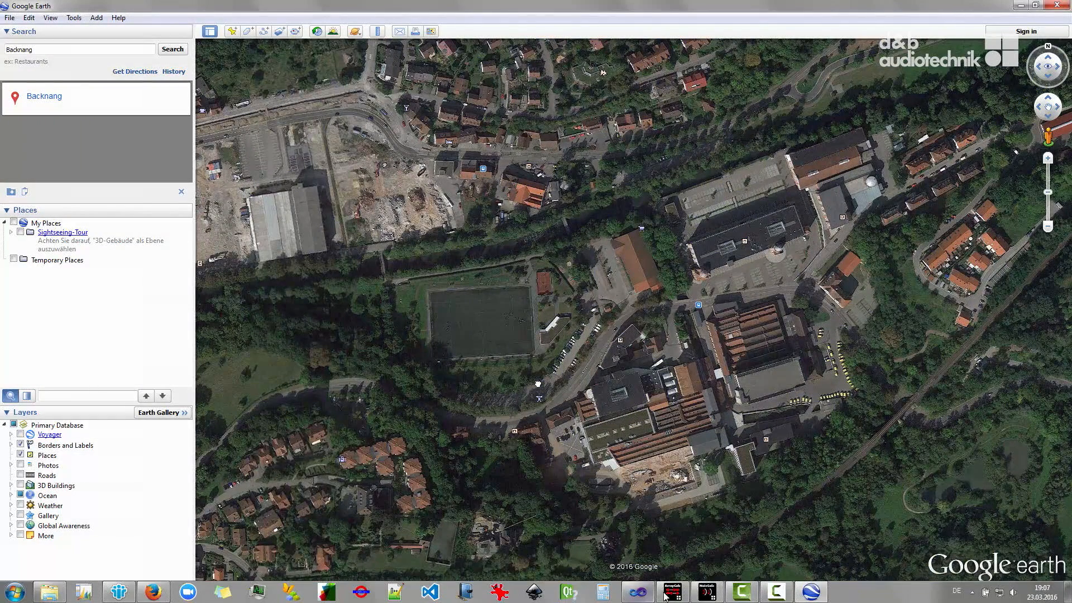
{"action": "left_click", "coordinate": [705, 593]}
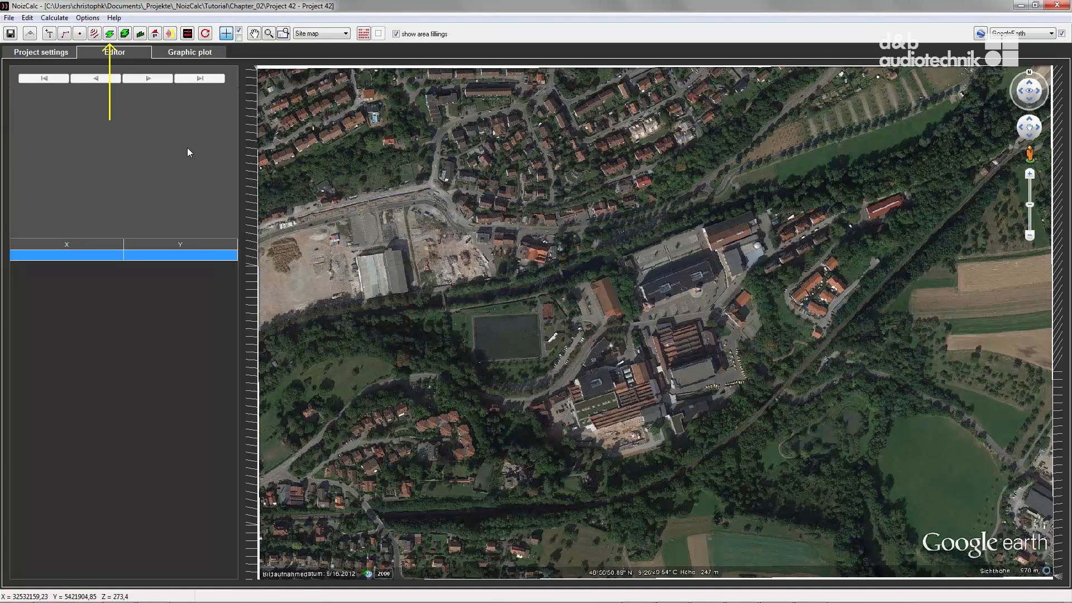
Draw a ground area around the paved lot beside the brown-roofed building northeast of the sports field.
{"action": "left_click", "coordinate": [112, 34]}
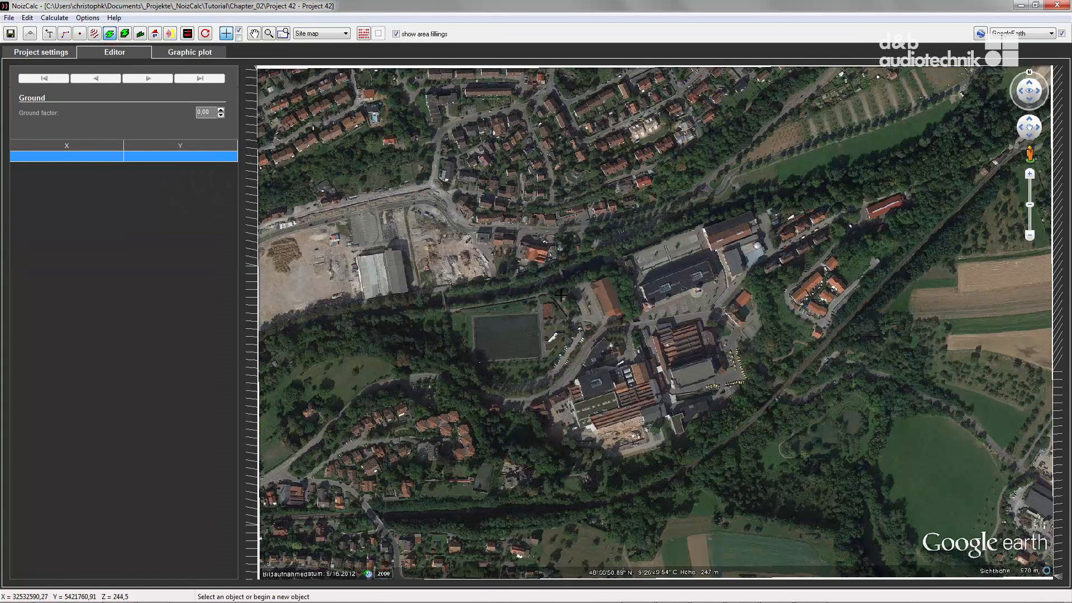
{"action": "left_click", "coordinate": [589, 284]}
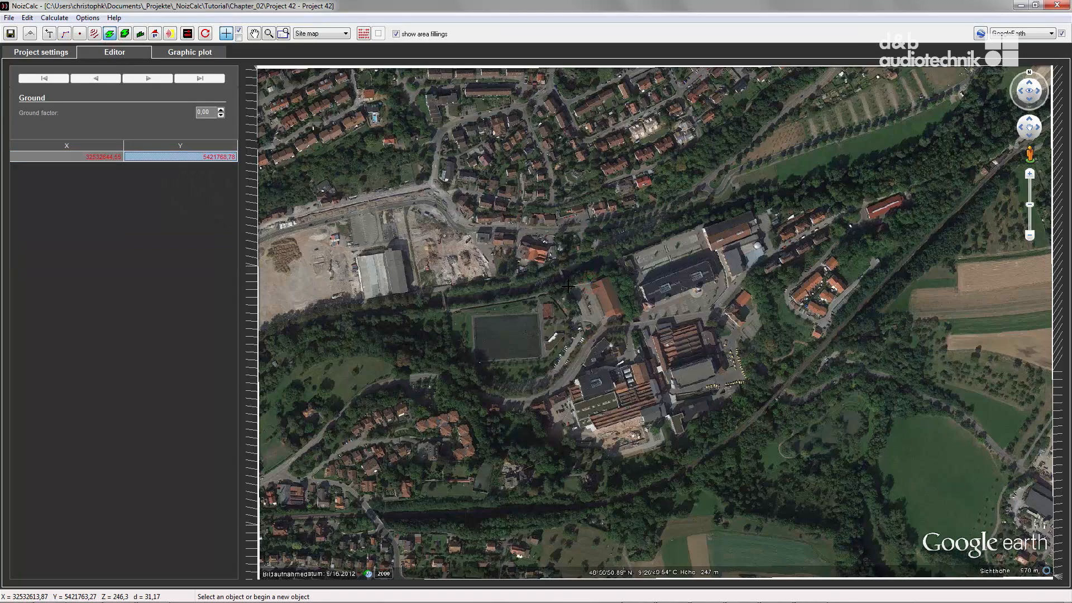
{"action": "left_click", "coordinate": [568, 287]}
{"action": "left_click", "coordinate": [582, 321]}
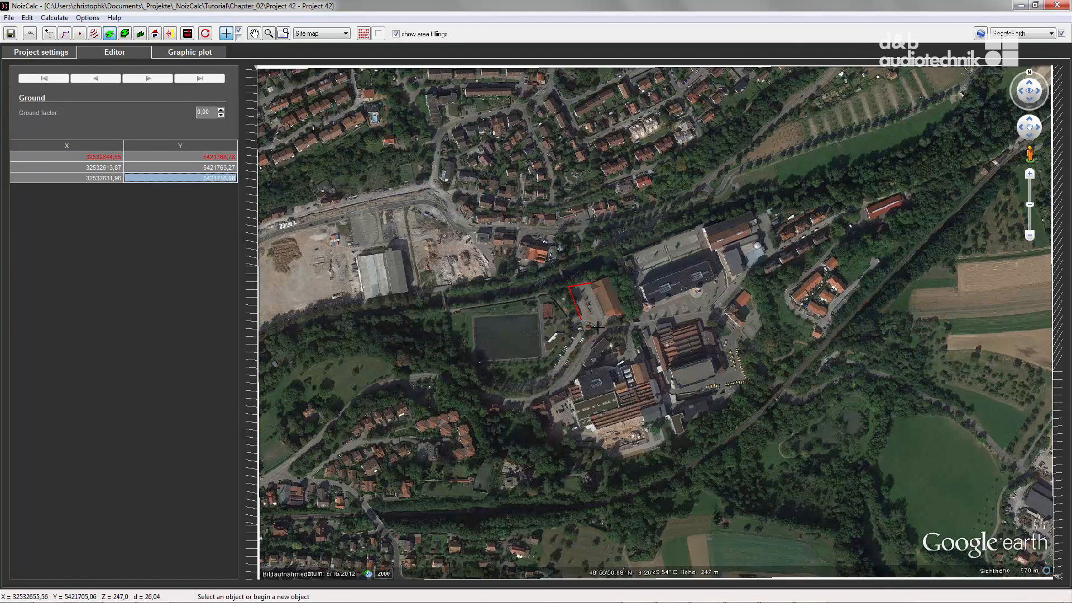
{"action": "left_click", "coordinate": [598, 329]}
{"action": "left_click", "coordinate": [609, 322]}
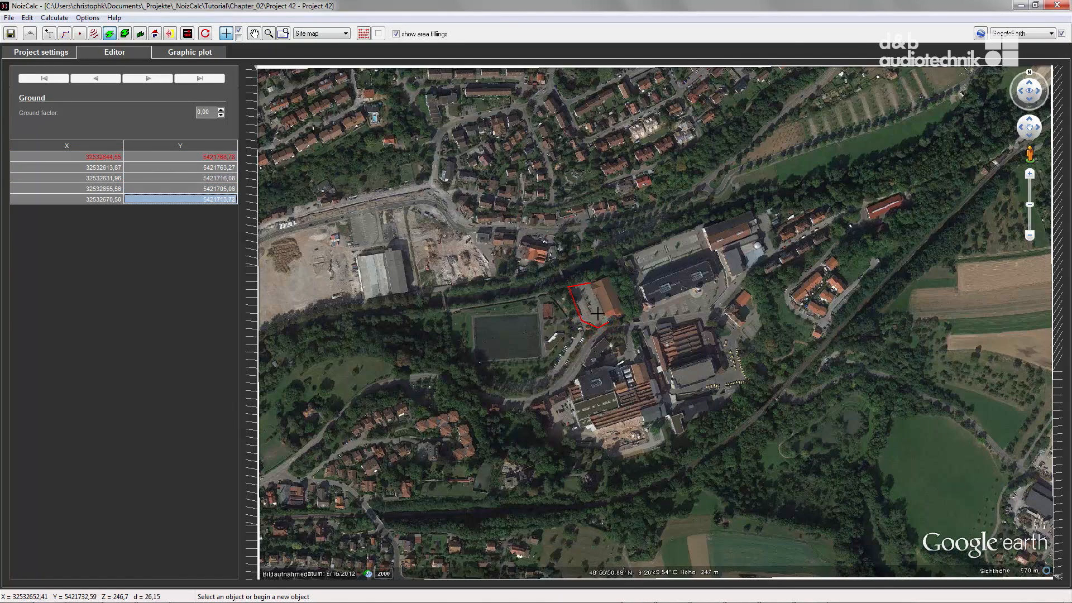
{"action": "left_click", "coordinate": [599, 317]}
{"action": "double_click", "coordinate": [590, 287]}
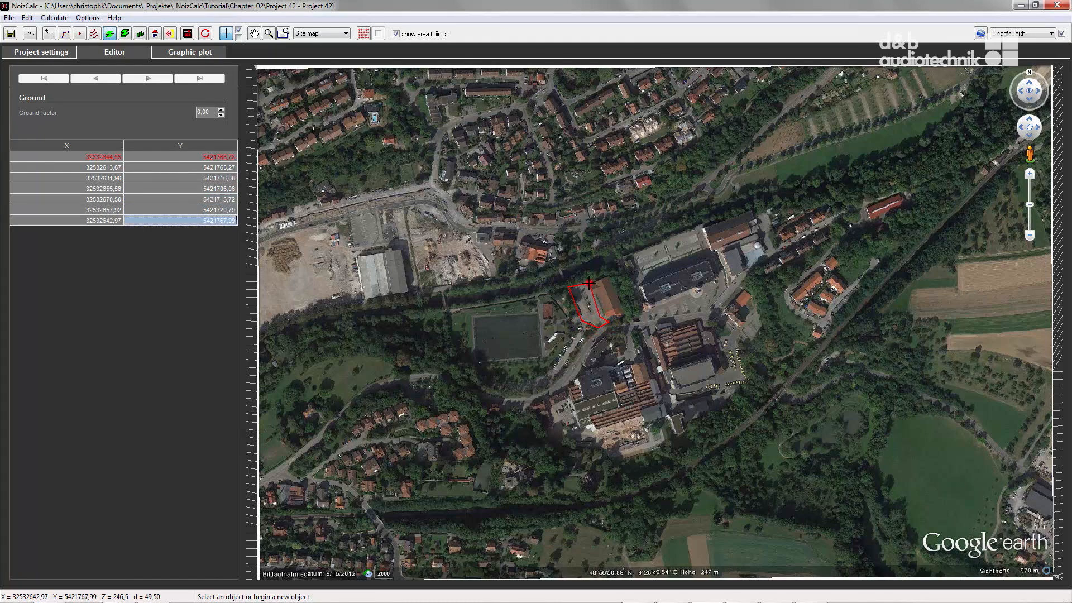
Draw a second ground area around the rectangular sports field and set its ground factor to 1.
{"action": "left_click", "coordinate": [474, 316]}
{"action": "left_click", "coordinate": [538, 313]}
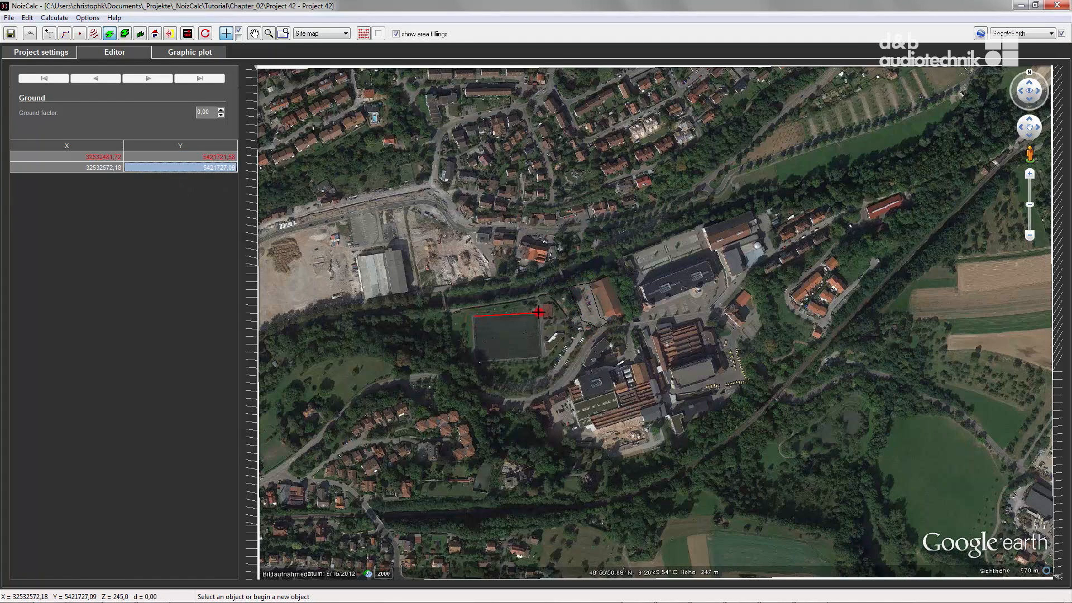
{"action": "left_click", "coordinate": [542, 356]}
{"action": "left_click", "coordinate": [479, 360]}
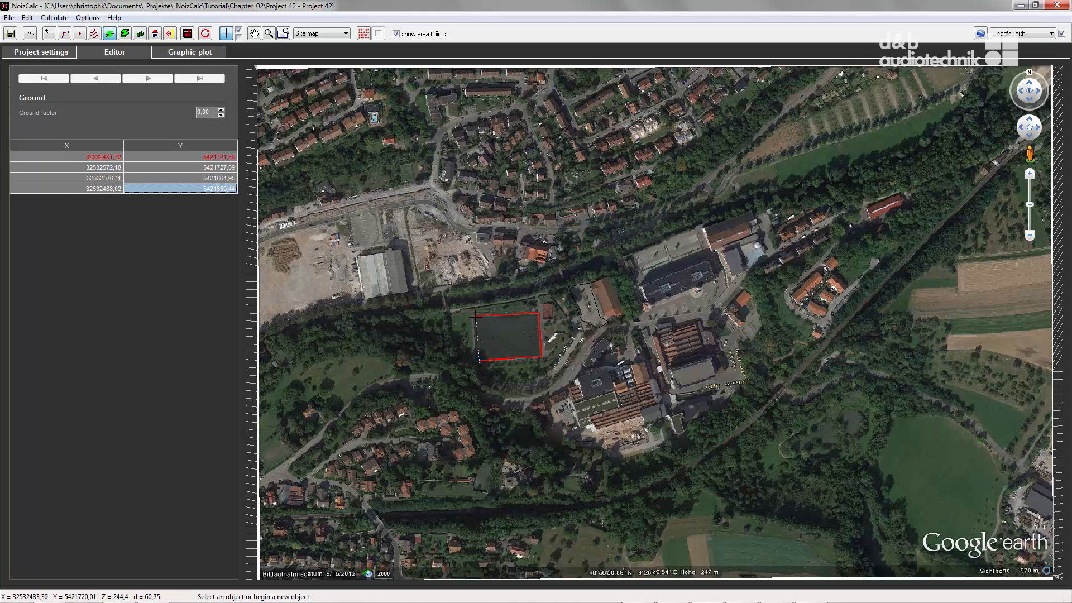
{"action": "double_click", "coordinate": [476, 319]}
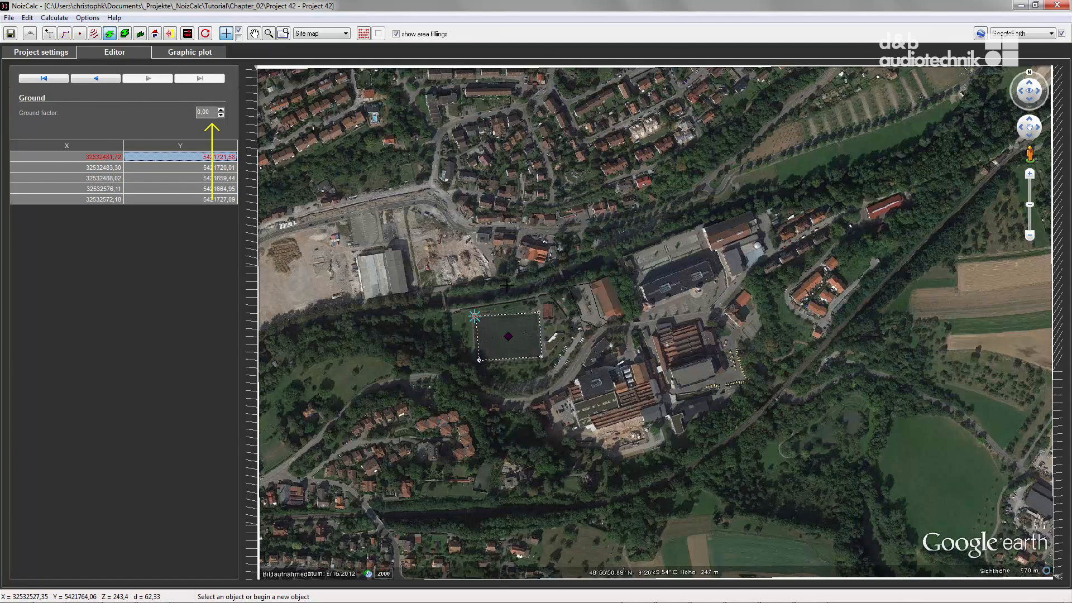
{"action": "double_click", "coordinate": [212, 114]}
{"action": "type", "text": "1"}
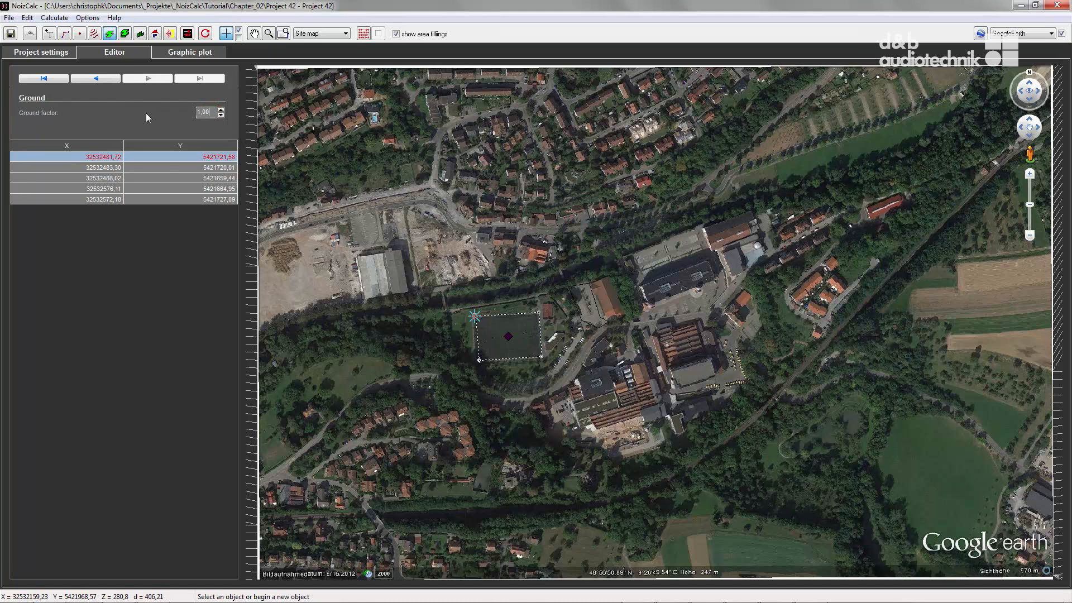
Draw a Forest mitigation area around the wooded strip west and south of the sports field.
{"action": "left_click", "coordinate": [125, 34]}
{"action": "left_click", "coordinate": [447, 313]}
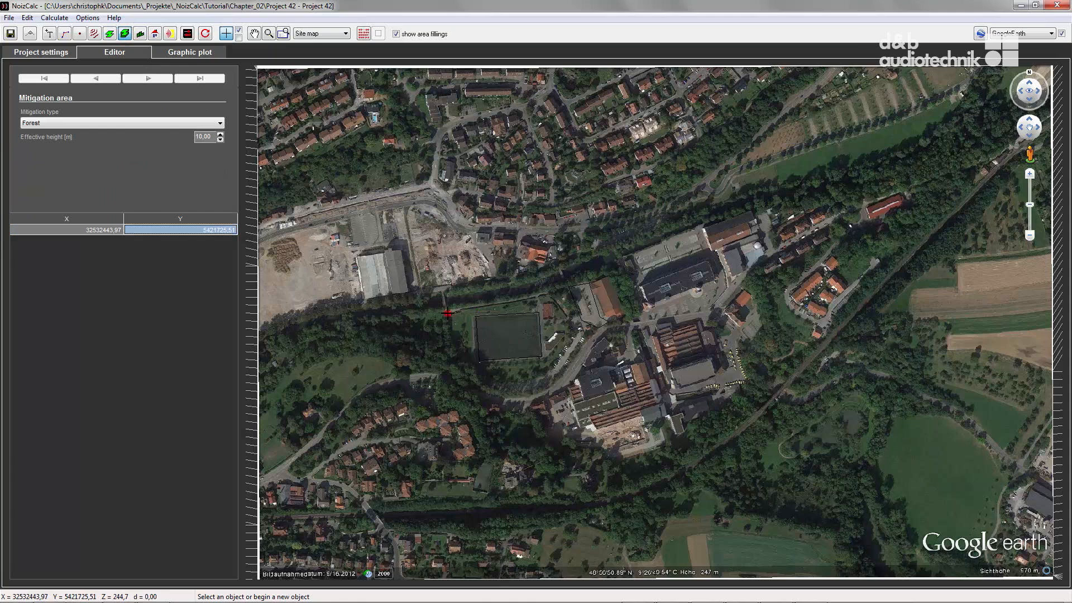
{"action": "left_click", "coordinate": [482, 380]}
{"action": "left_click", "coordinate": [528, 392]}
{"action": "left_click", "coordinate": [518, 399]}
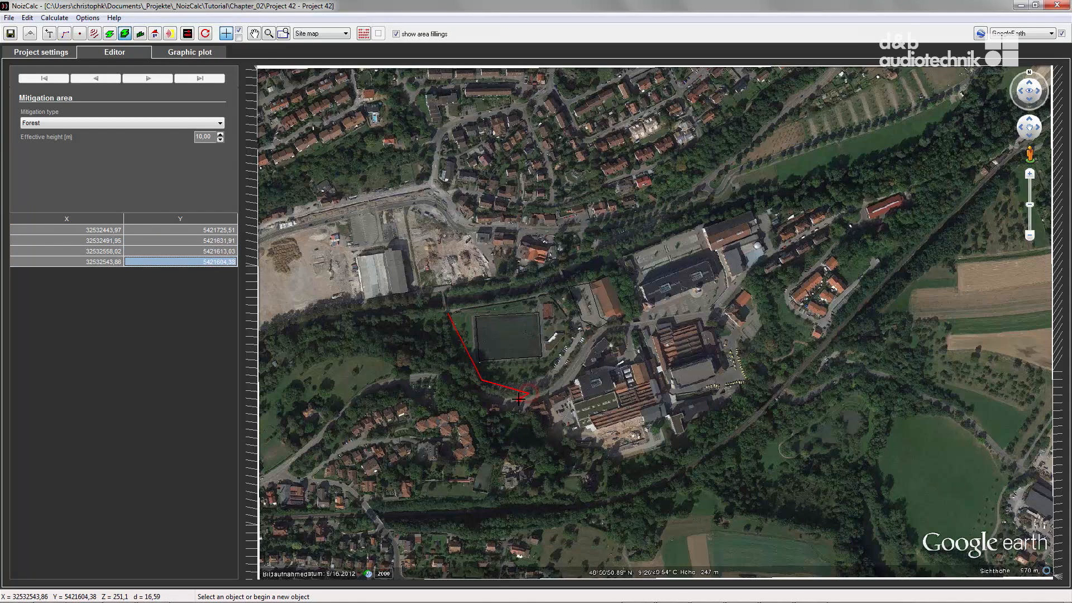
{"action": "left_click", "coordinate": [473, 388]}
{"action": "left_click", "coordinate": [435, 369]}
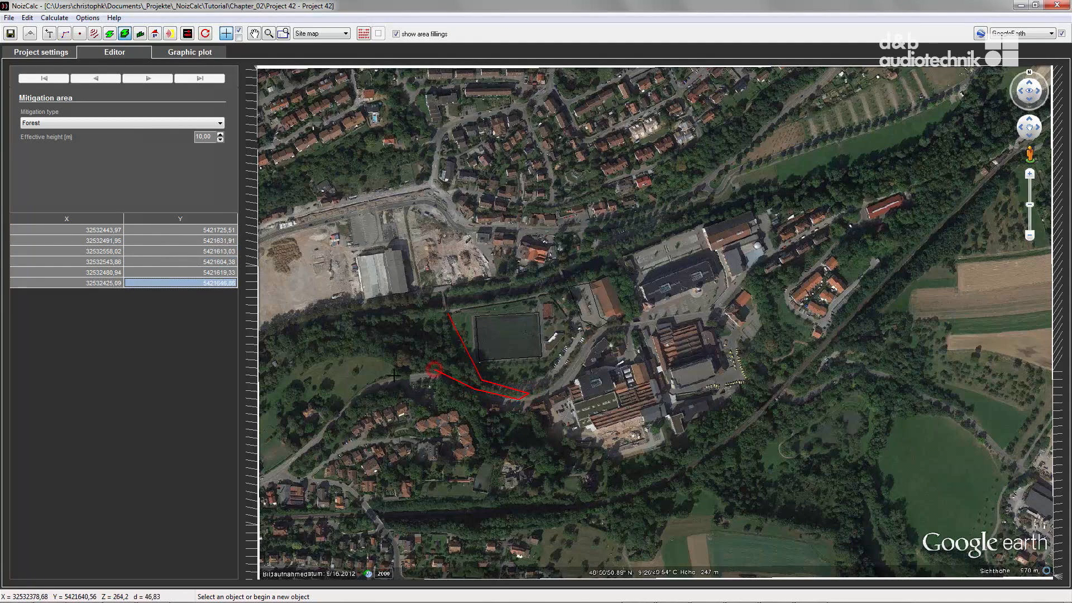
{"action": "left_click", "coordinate": [394, 375]}
{"action": "left_click", "coordinate": [339, 329]}
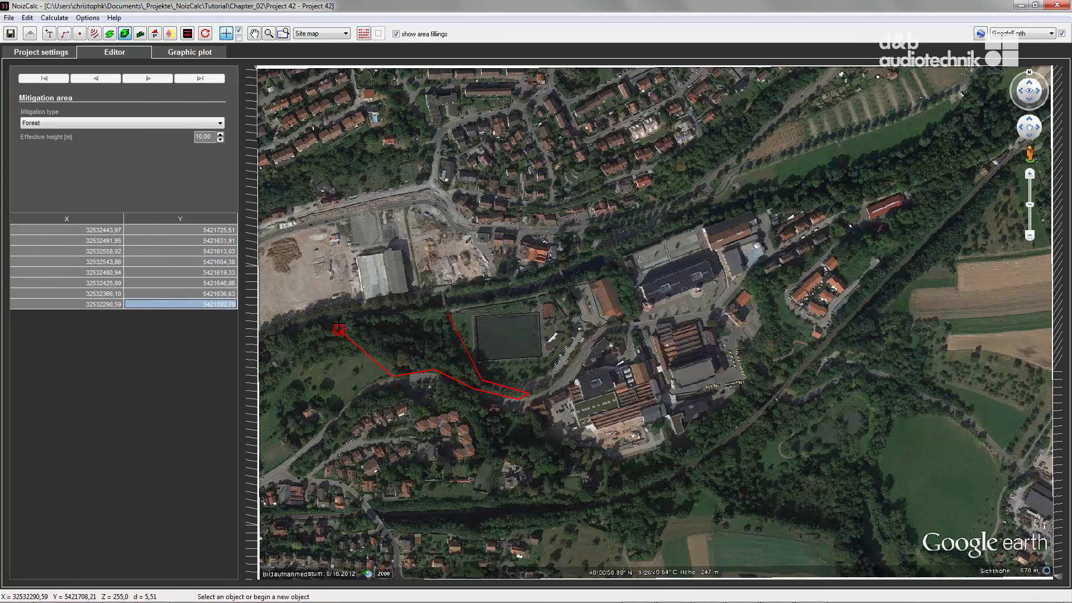
{"action": "left_click", "coordinate": [412, 311]}
{"action": "left_click", "coordinate": [448, 312]}
{"action": "left_click", "coordinate": [448, 312]}
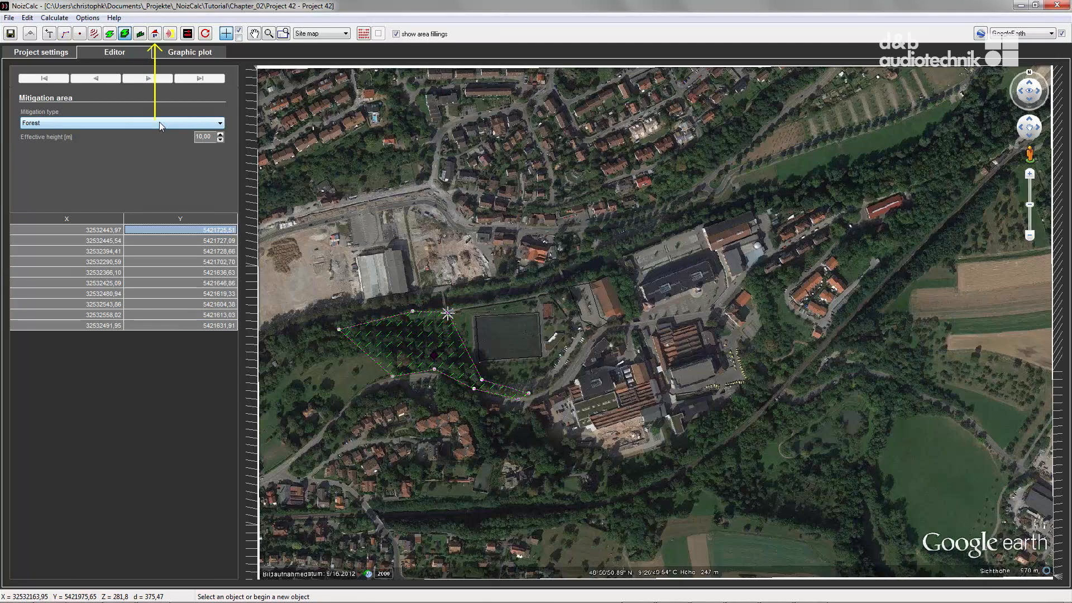
Draw a building outline around the brown-roofed building northeast of the sports field.
{"action": "left_click", "coordinate": [154, 34]}
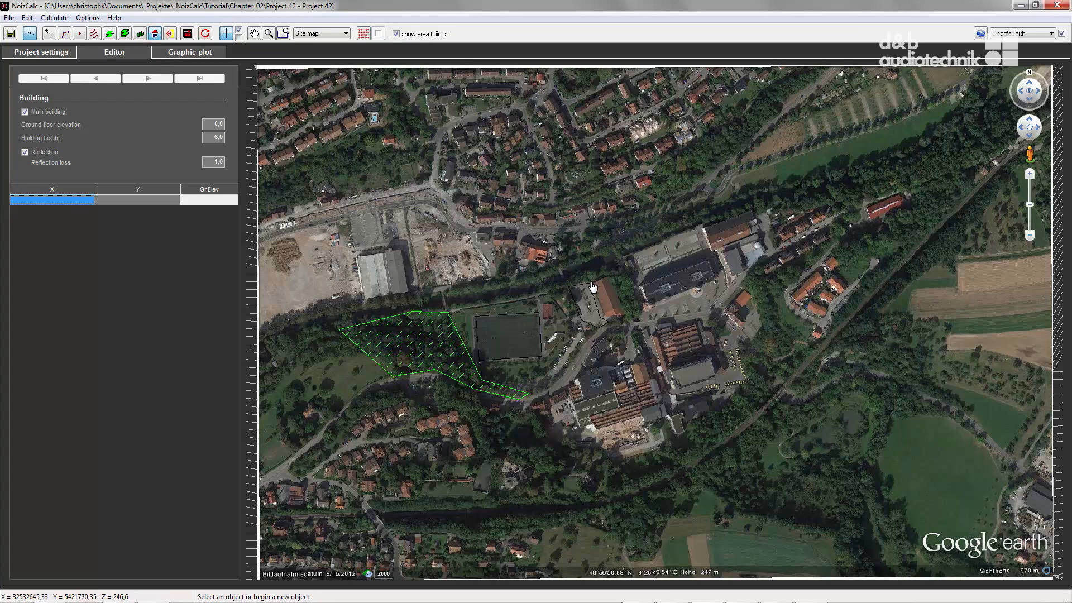
{"action": "left_click", "coordinate": [610, 275]}
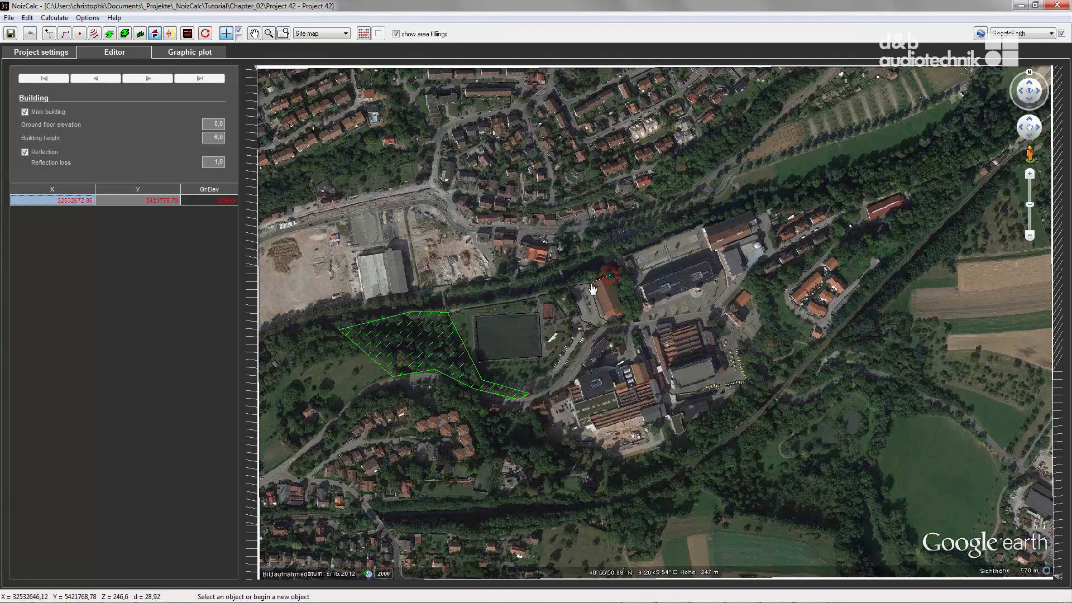
{"action": "left_click", "coordinate": [591, 282]}
{"action": "left_click", "coordinate": [607, 317]}
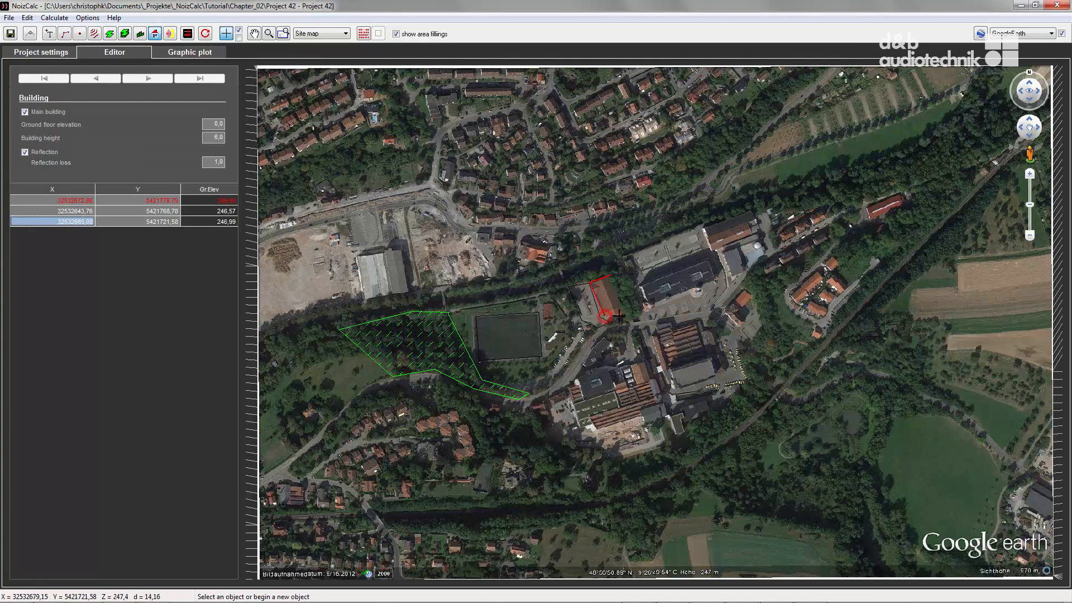
{"action": "left_click", "coordinate": [624, 314]}
{"action": "left_click", "coordinate": [609, 275]}
{"action": "left_click", "coordinate": [610, 276]}
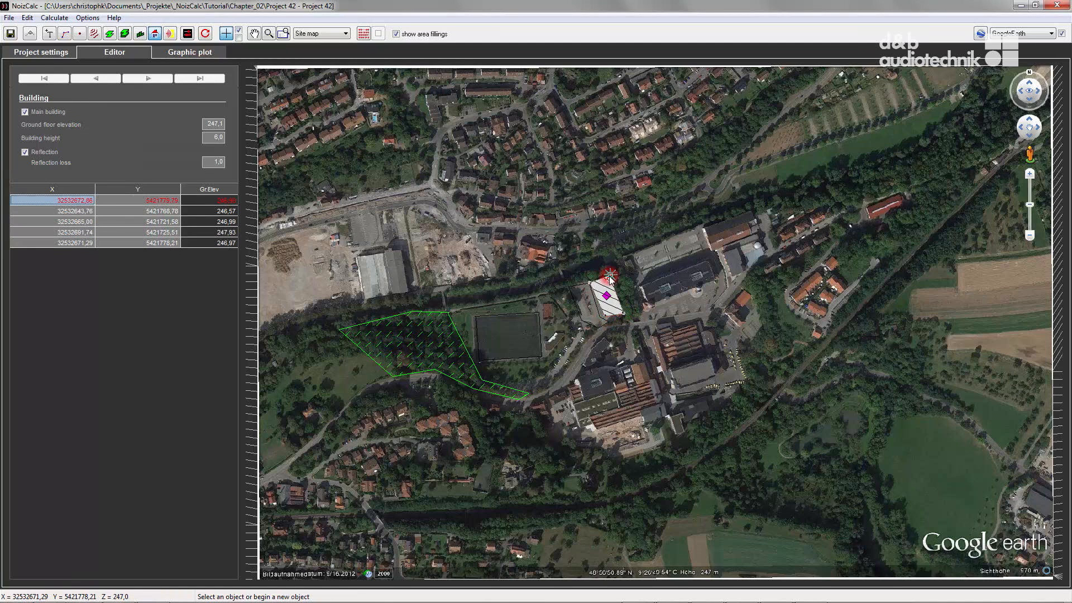
Outline a second building on the small triangular plot beside the road, just south of the first building.
{"action": "left_click", "coordinate": [606, 340]}
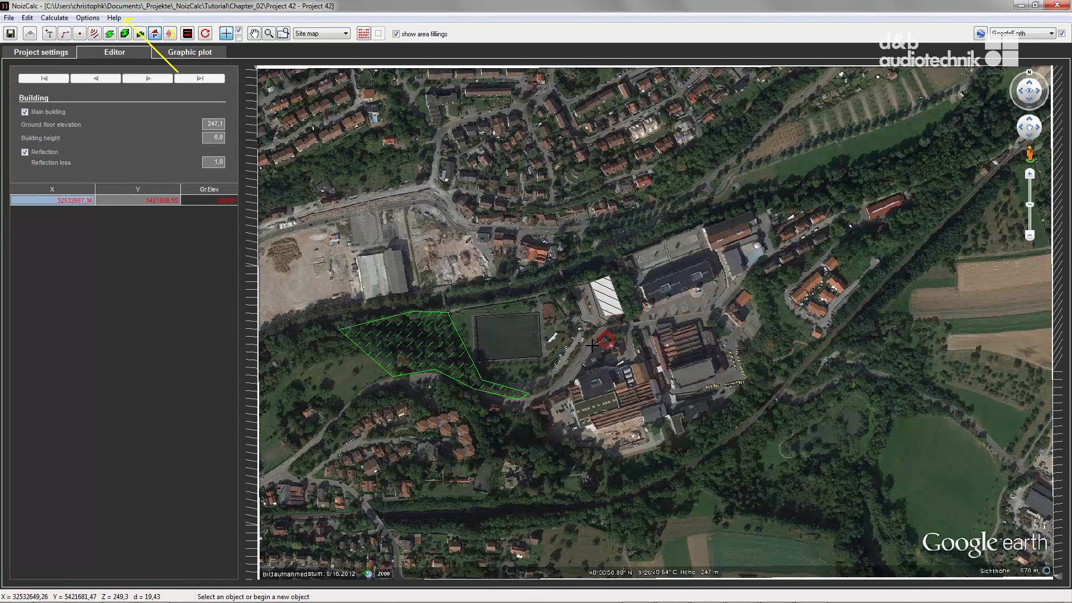
{"action": "left_click", "coordinate": [589, 349]}
{"action": "left_click", "coordinate": [581, 360]}
{"action": "left_click", "coordinate": [588, 367]}
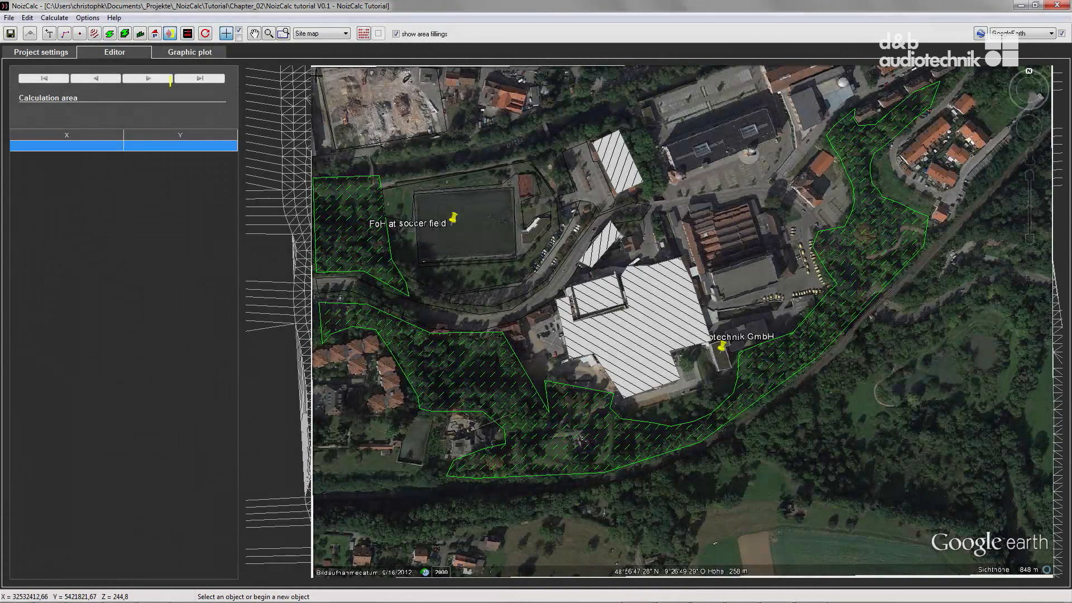
Draw a rectangular calculation area of about 590 by 375 m enclosing the sports field, buildings and surrounding forest areas.
{"action": "left_click", "coordinate": [317, 73]}
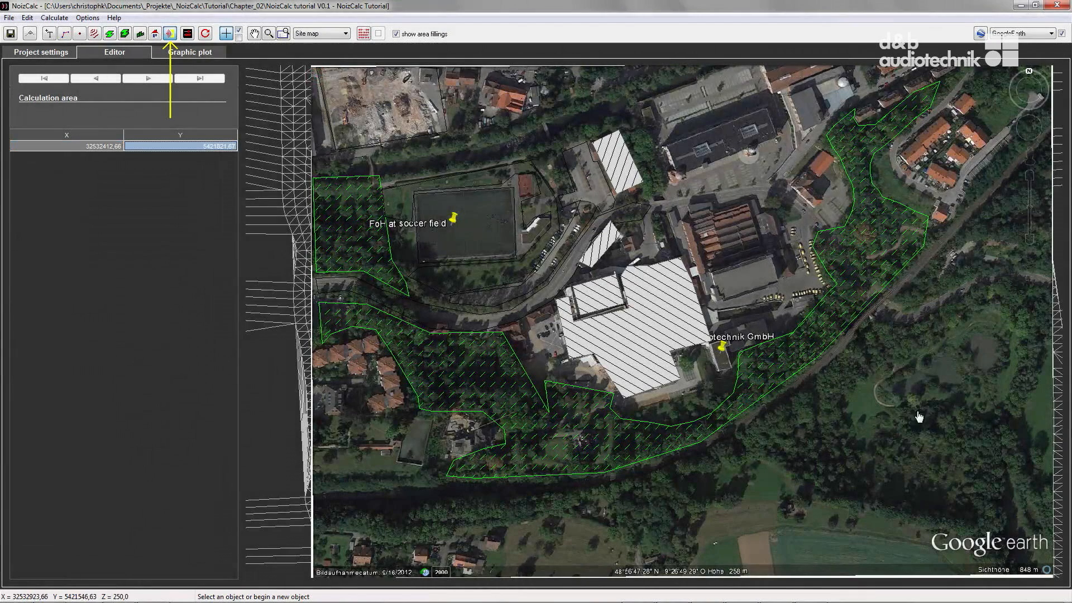
{"action": "left_click", "coordinate": [985, 498]}
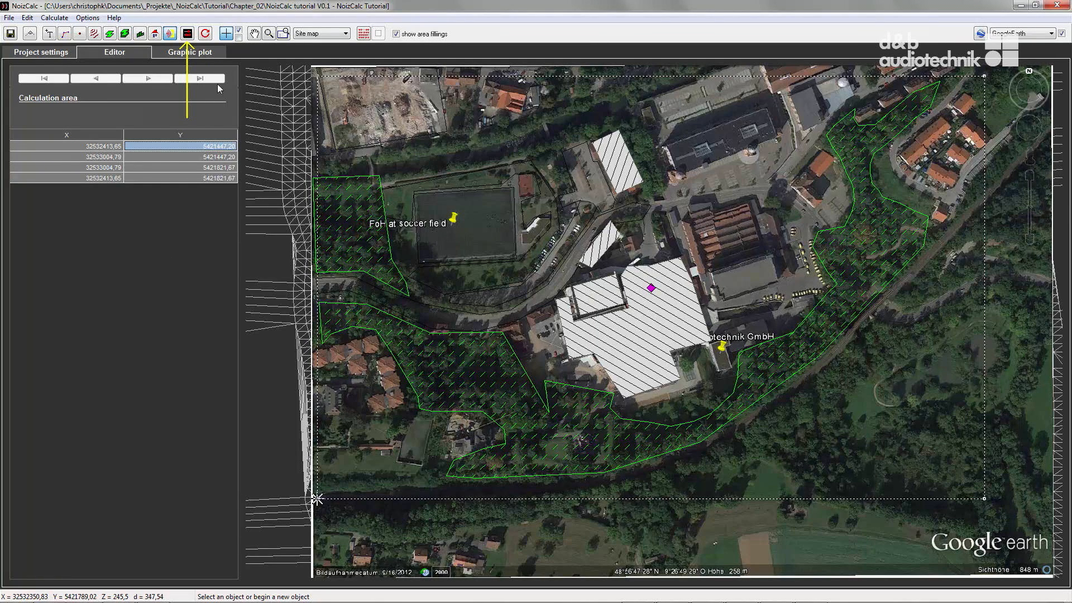
Add a stage from the ArrayCalc file NC tutorial 0.2.dbac2 and place it at the west edge of the soccer field.
{"action": "left_click", "coordinate": [187, 34]}
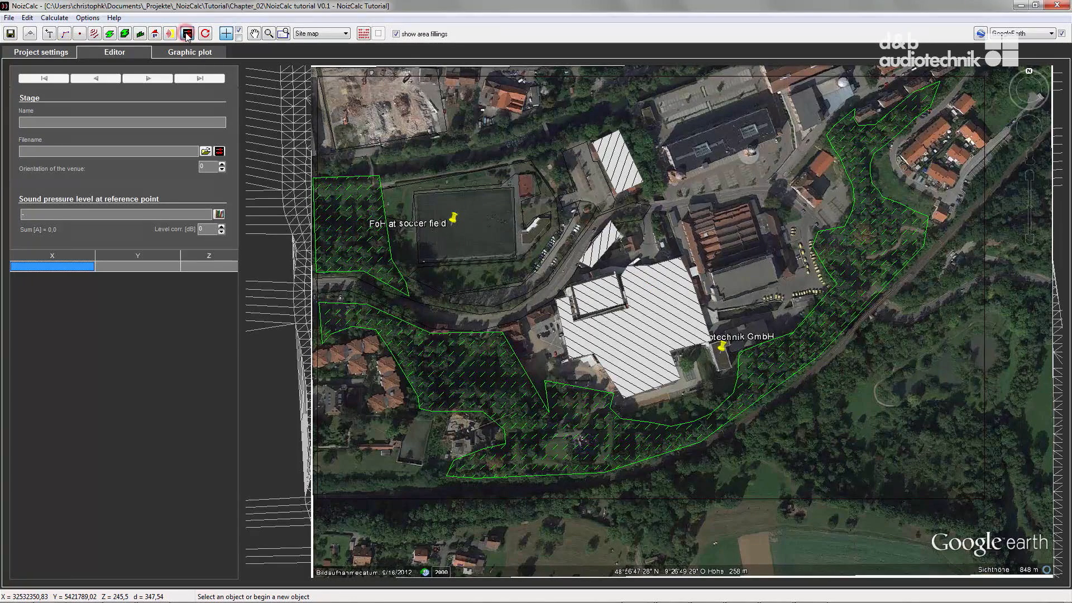
{"action": "left_click", "coordinate": [206, 151]}
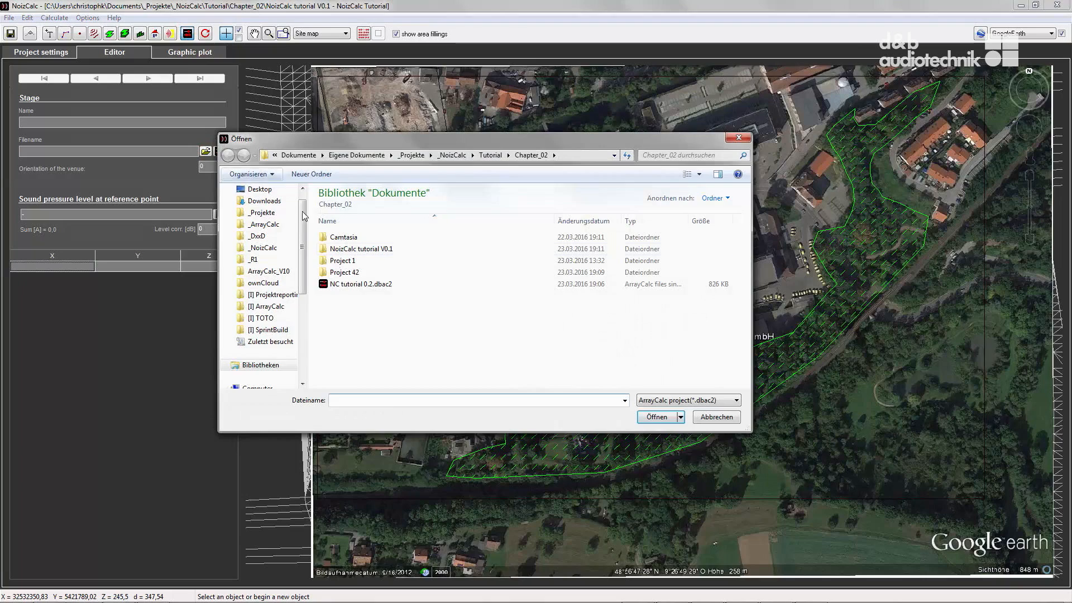
{"action": "double_click", "coordinate": [345, 284]}
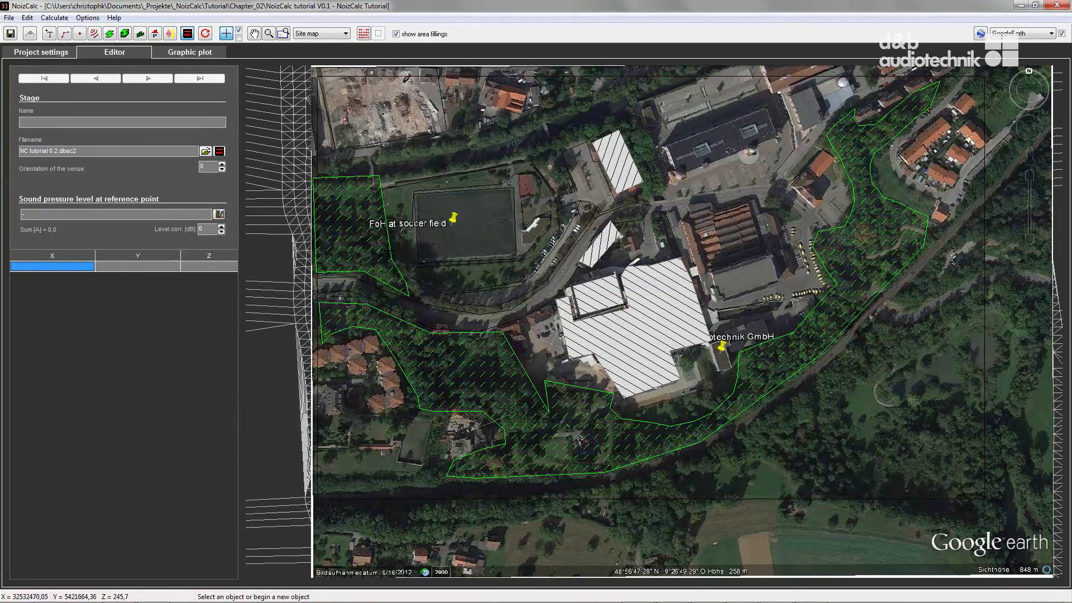
{"action": "left_click", "coordinate": [413, 230]}
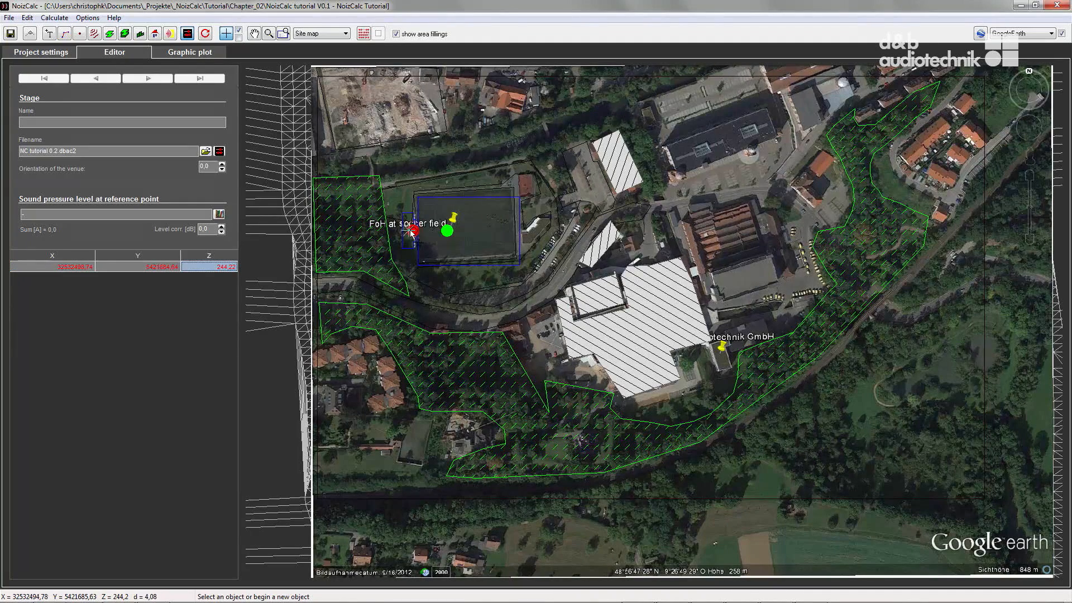
Align the stage's listening plane with the soccer field by shifting the stage origin slightly and setting the venue orientation to 3.
{"action": "left_click_drag", "start_coordinate": [411, 231], "coordinate": [410, 233]}
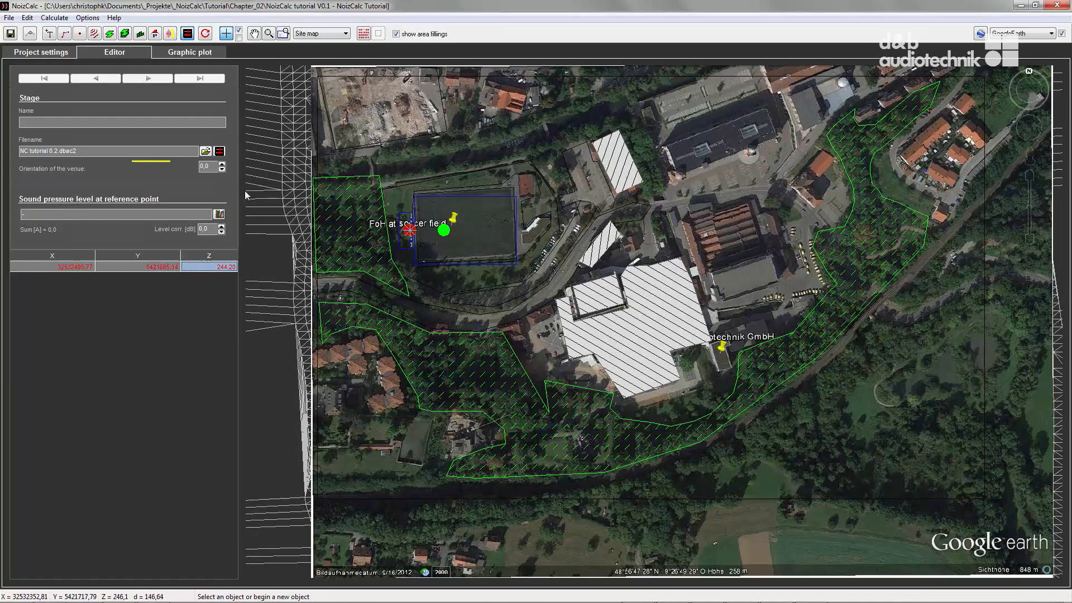
{"action": "left_click", "coordinate": [222, 164]}
{"action": "left_click", "coordinate": [222, 164]}
{"action": "left_click", "coordinate": [222, 165]}
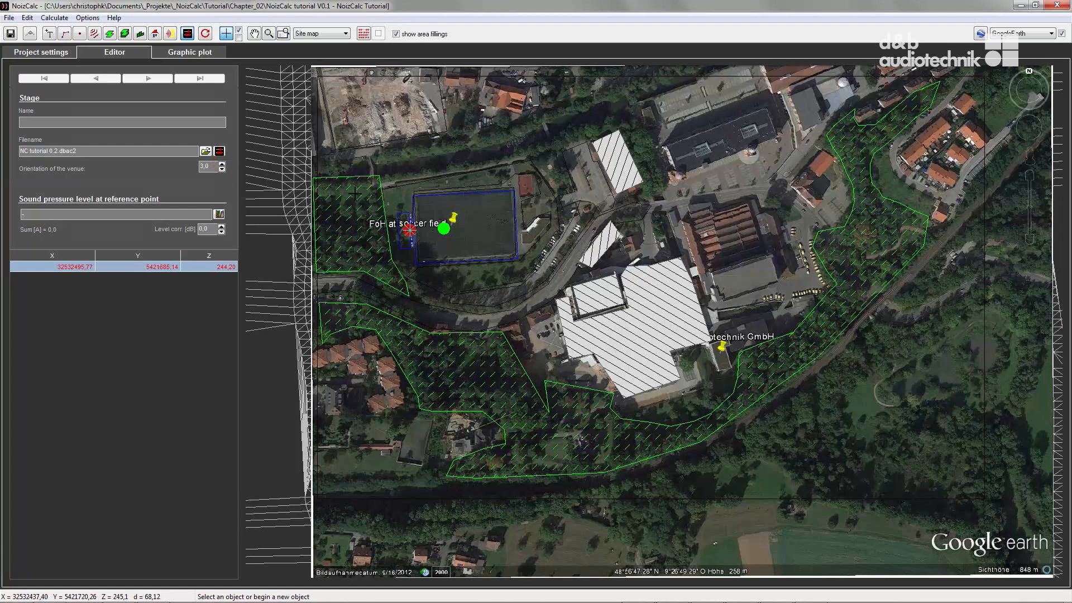
{"action": "left_click_drag", "start_coordinate": [412, 233], "coordinate": [413, 234]}
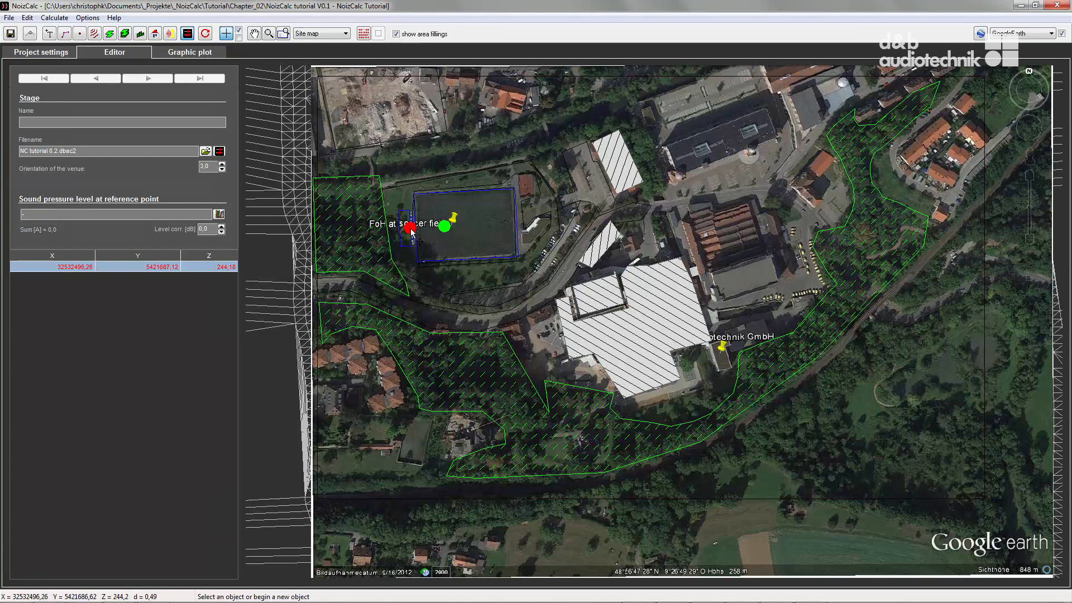
Assign the Brass band spectrum from the system emission library to the reference point and set its level correction to 90 dB.
{"action": "left_click", "coordinate": [219, 215]}
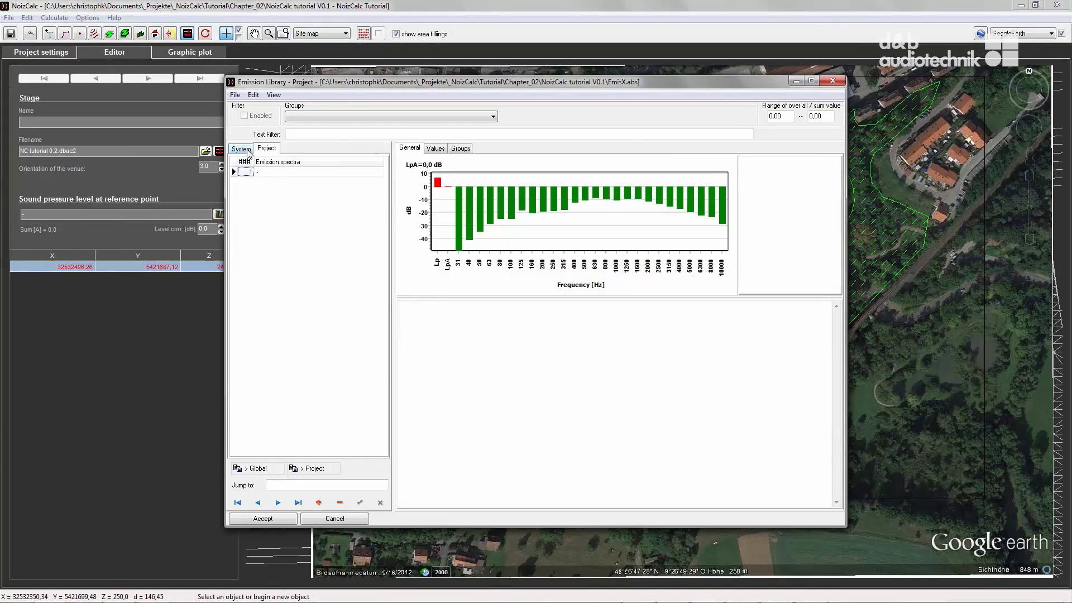
{"action": "left_click", "coordinate": [249, 151]}
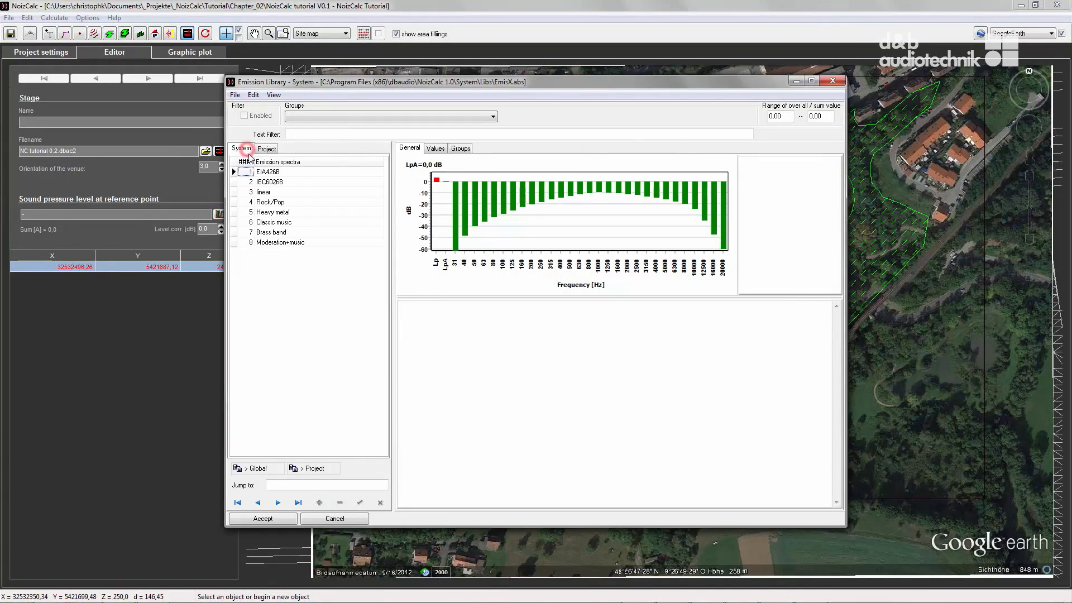
{"action": "left_click", "coordinate": [265, 233]}
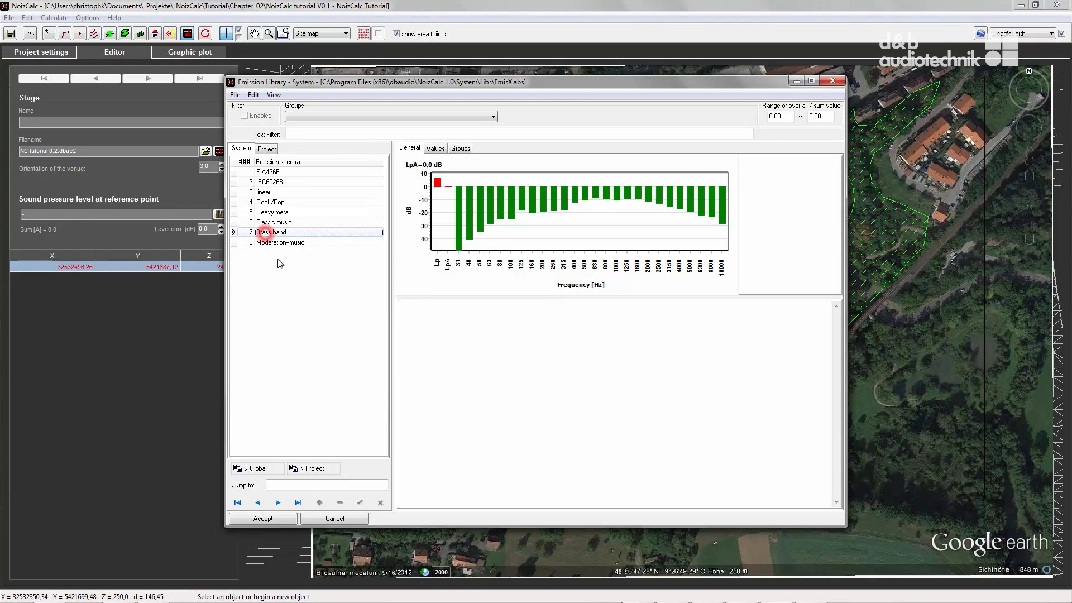
{"action": "left_click", "coordinate": [285, 520]}
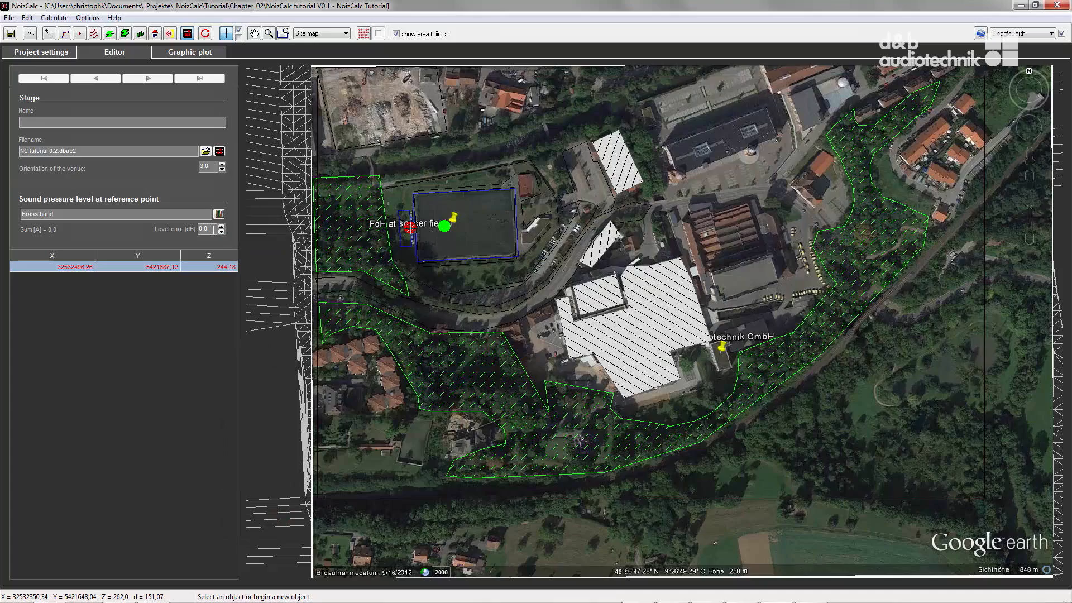
{"action": "double_click", "coordinate": [211, 229]}
{"action": "type", "text": "90"}
Run the grid noise map calculation with the existing settings and review the color scale settings of the resulting plot.
{"action": "left_click", "coordinate": [363, 33]}
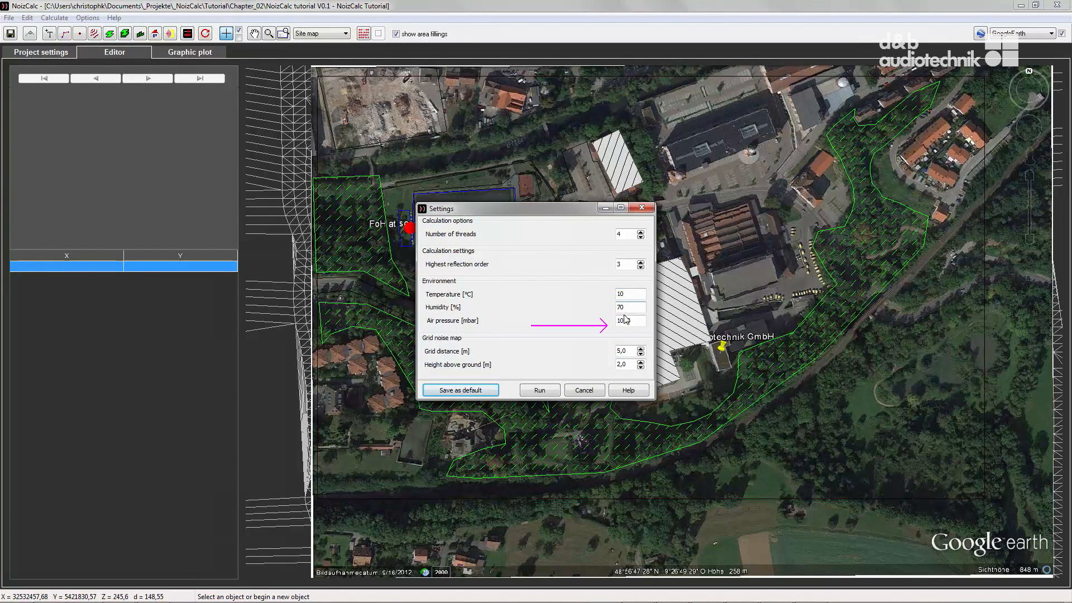
{"action": "left_click", "coordinate": [547, 391]}
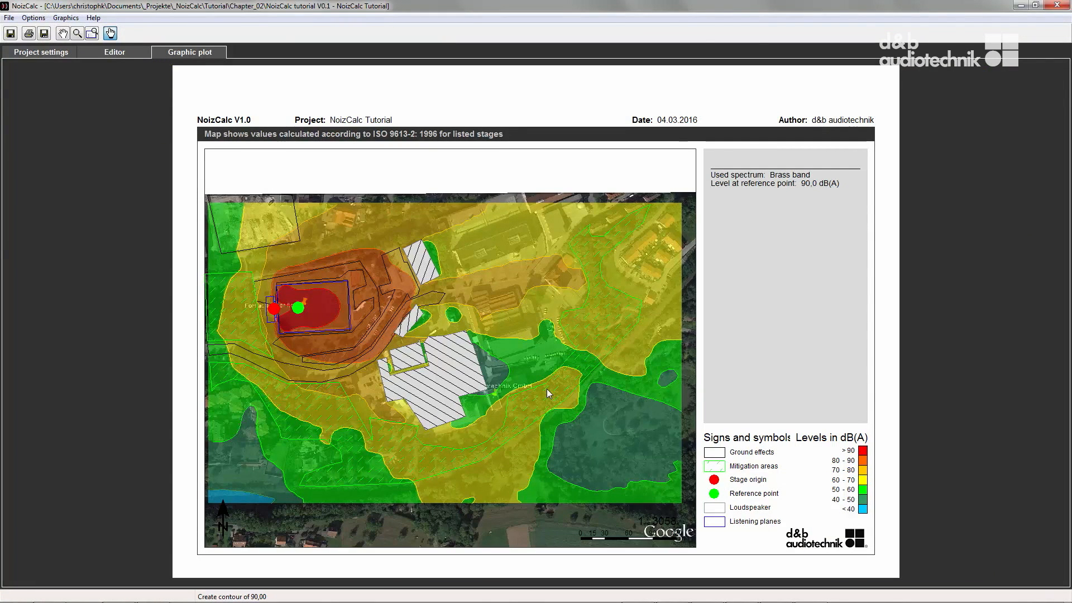
{"action": "double_click", "coordinate": [845, 490]}
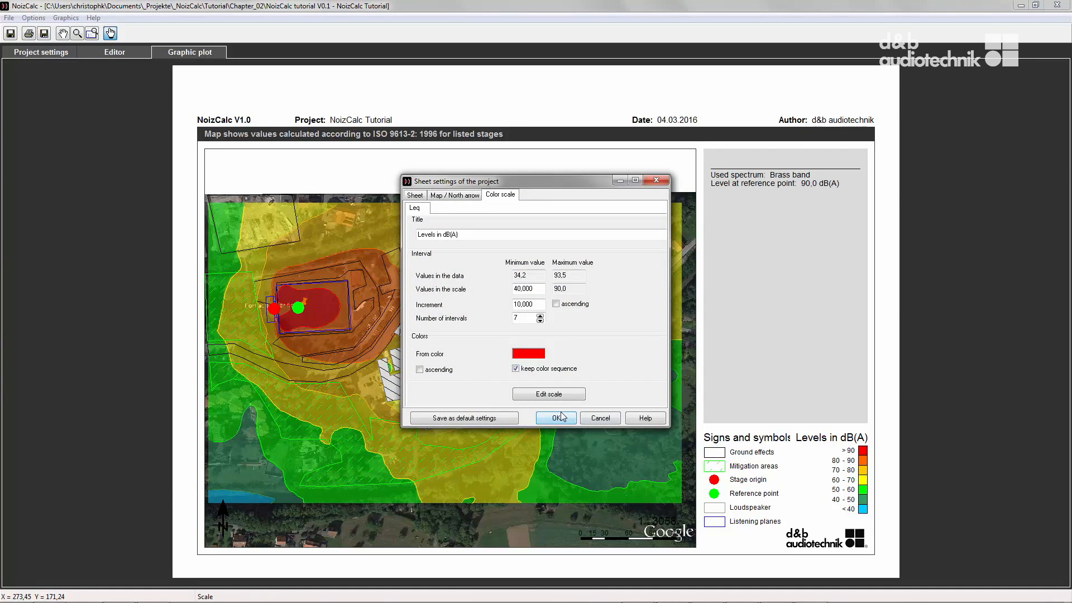
{"action": "left_click", "coordinate": [574, 422]}
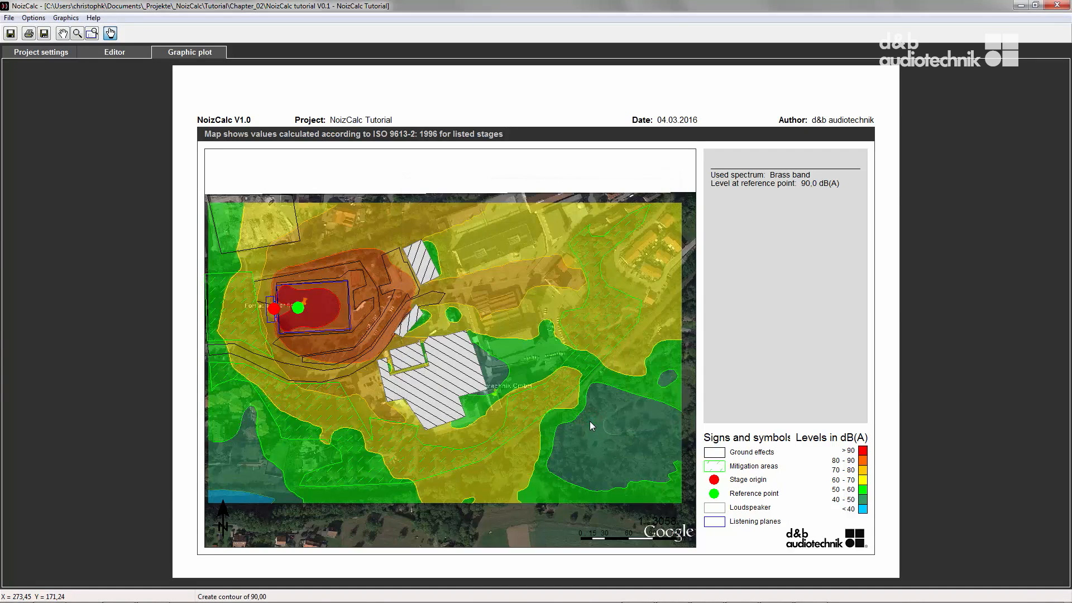
Start exporting the plot sheet as a graphics file and show the available file formats.
{"action": "left_click", "coordinate": [66, 18]}
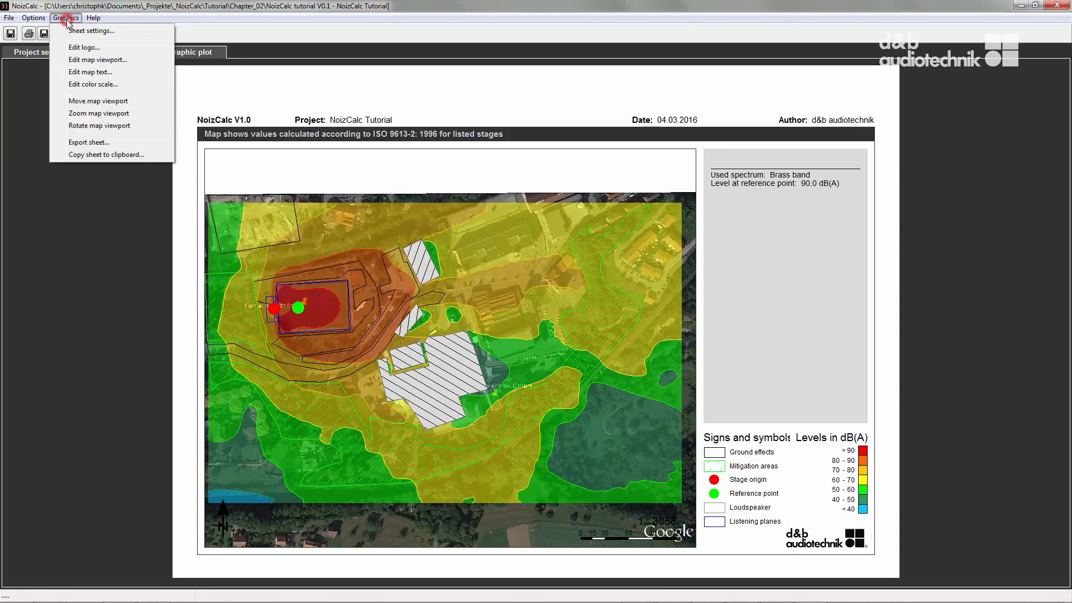
{"action": "left_click", "coordinate": [82, 144]}
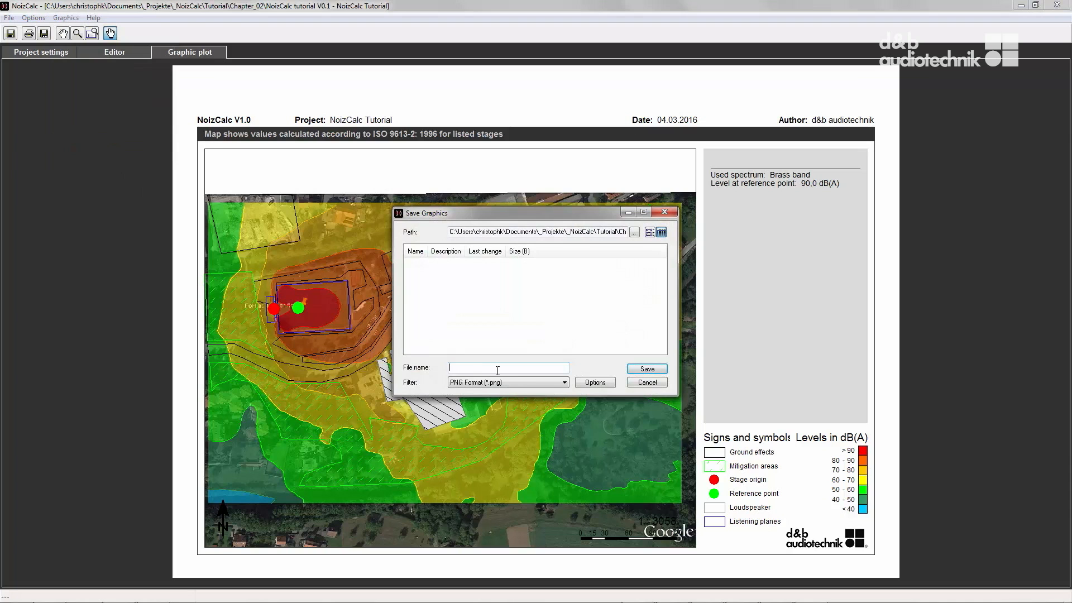
{"action": "left_click", "coordinate": [524, 383]}
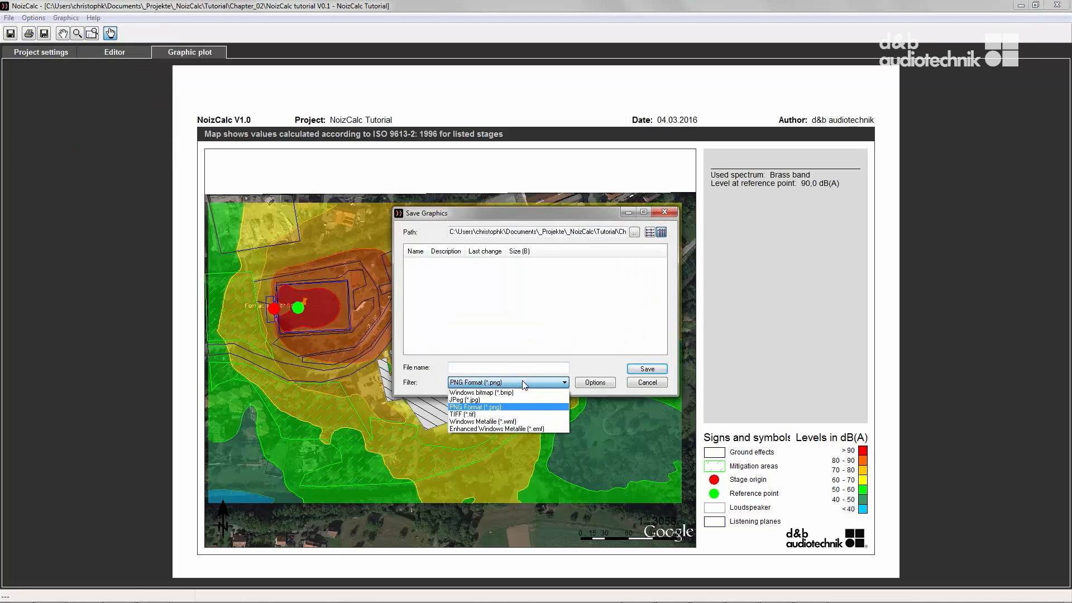